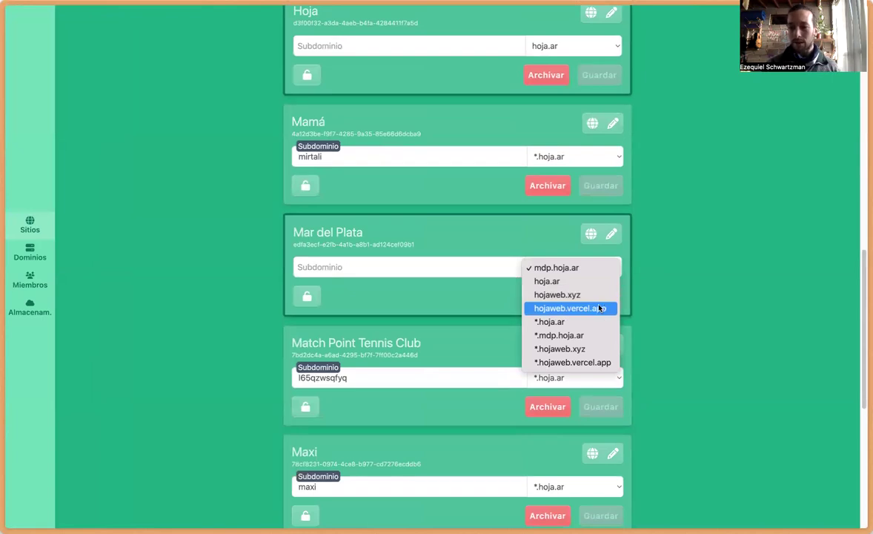
Step: Leave the Mar del Plata site's domain and subdomain unchanged
click(647, 276)
click(338, 263)
click(671, 239)
click(381, 268)
click(697, 235)
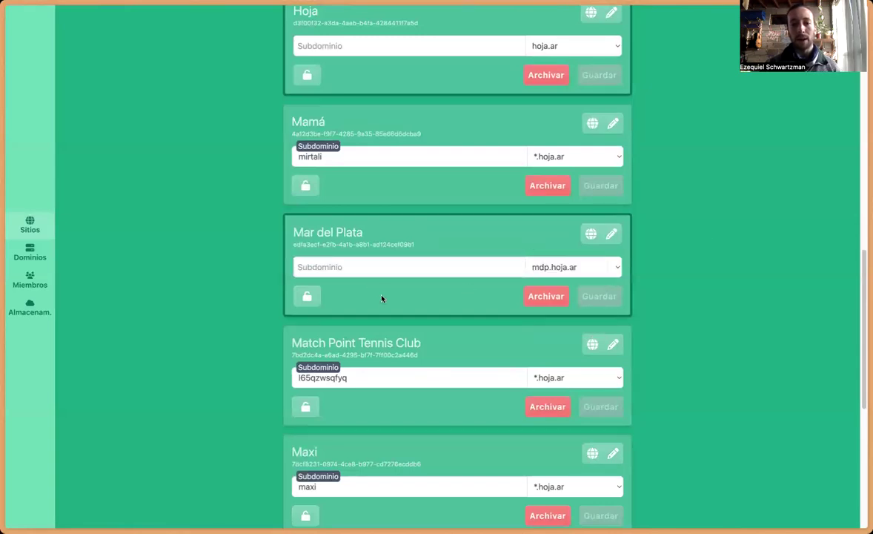
scroll(402, 321, down, 4)
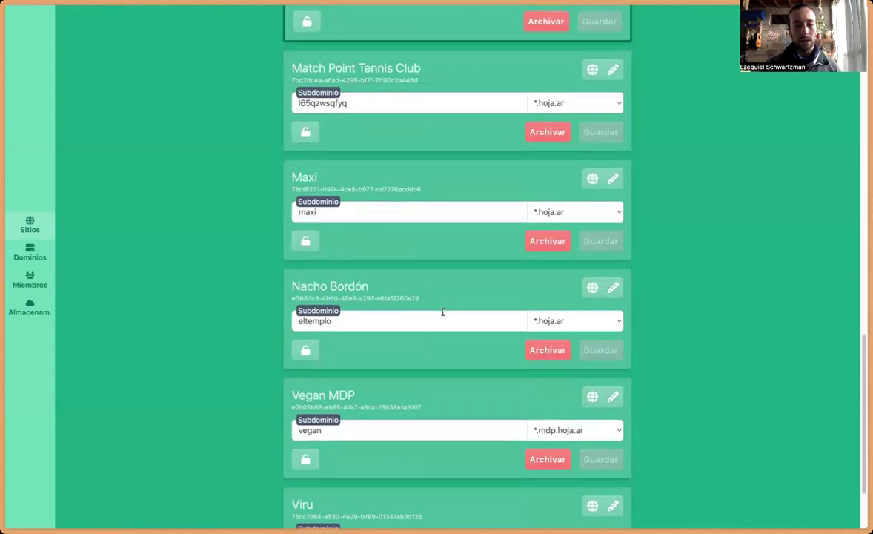
scroll(435, 318, down, 2)
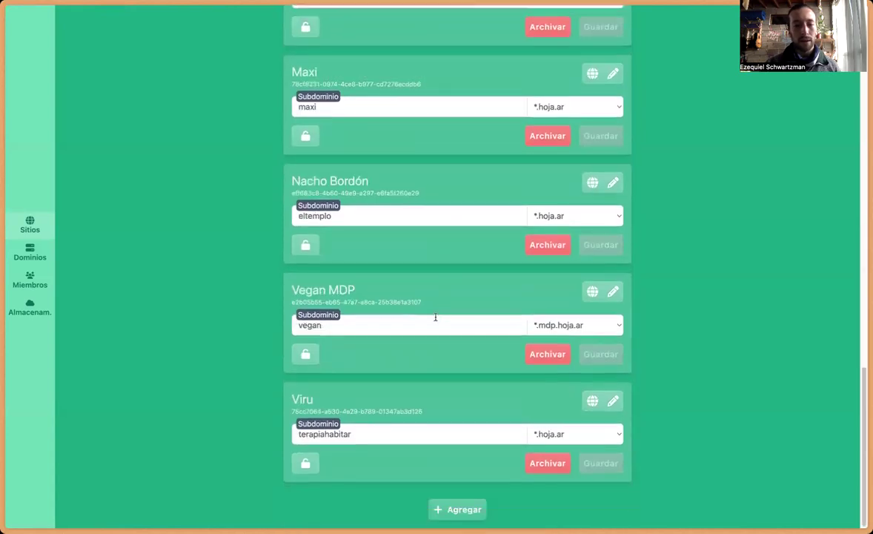
Step: Create a new site and retitle it from 'Nuevo sitio' to 'New website for the Internet'
click(463, 510)
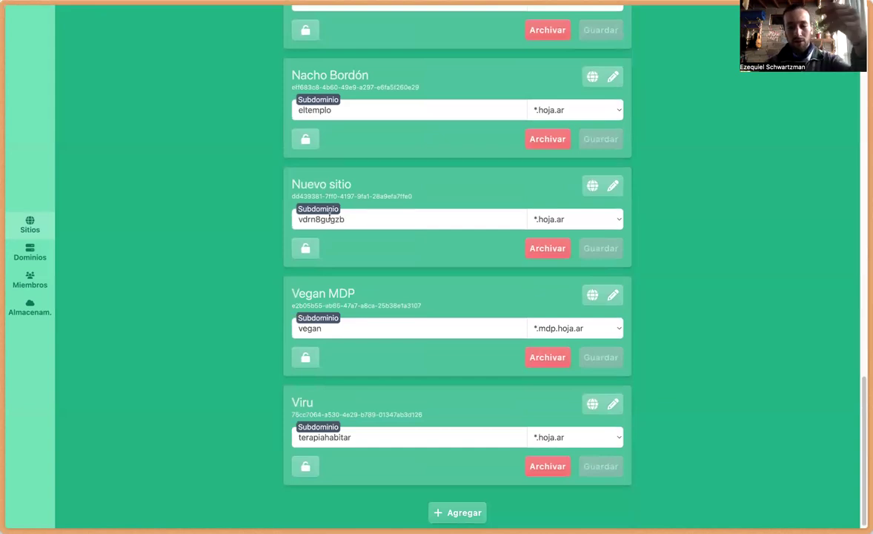
double_click(296, 184)
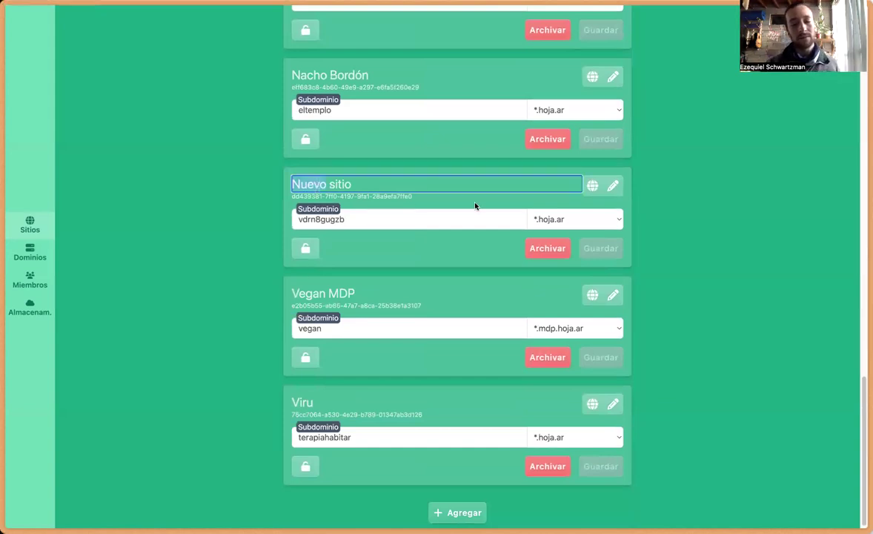
text(a)
key(super+a)
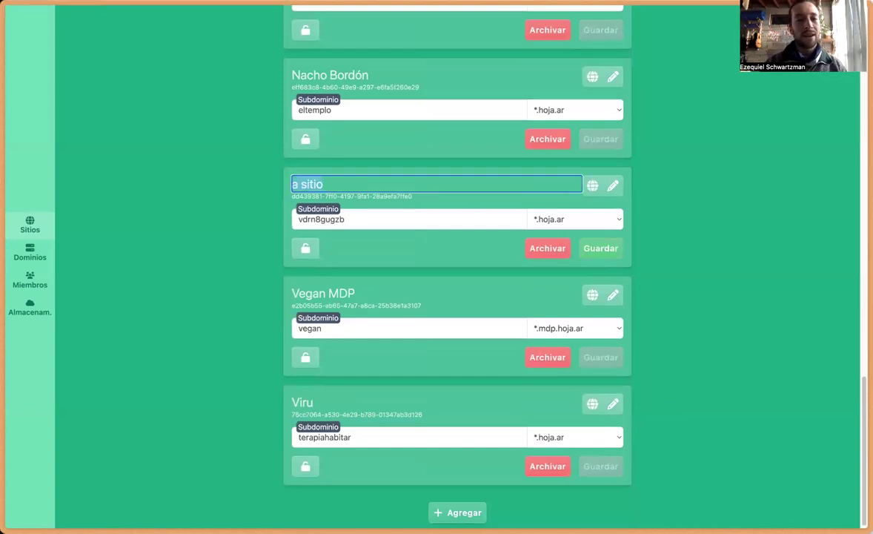
key(BackSpace)
text(New websi)
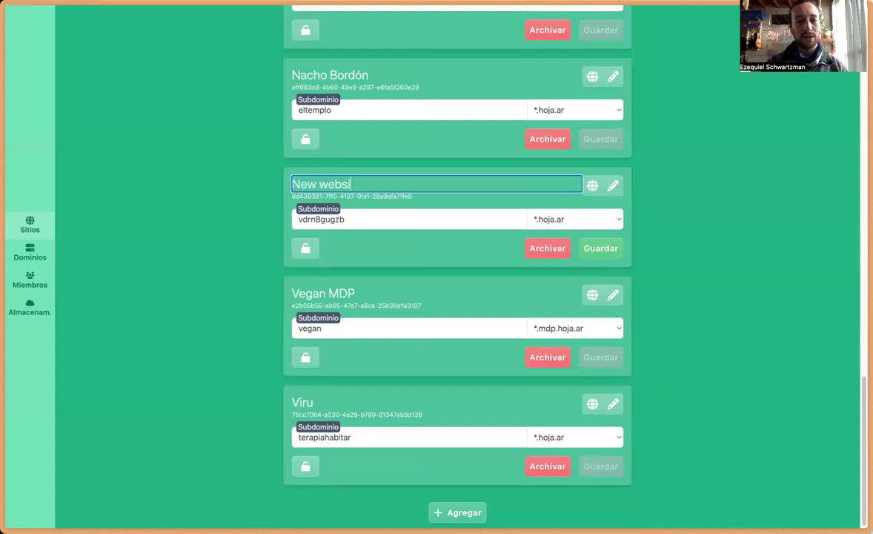
text(te for the Internet)
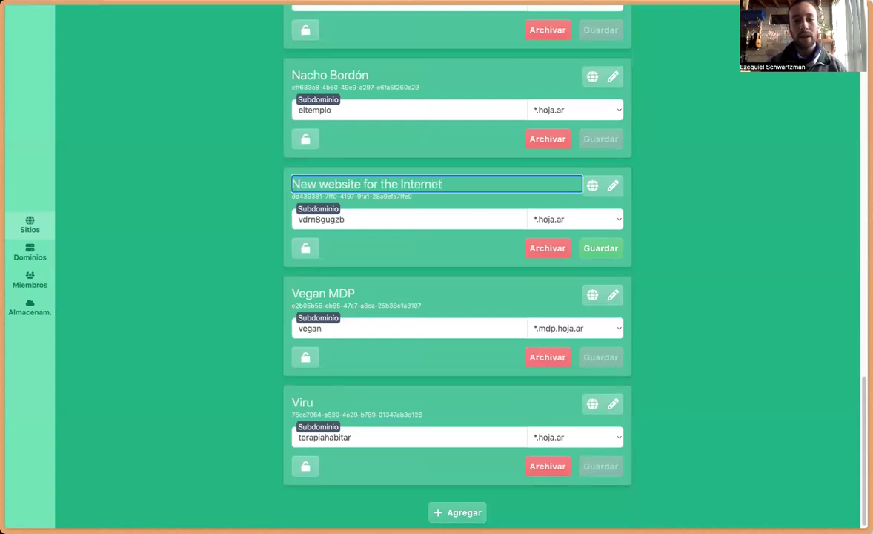
click(675, 188)
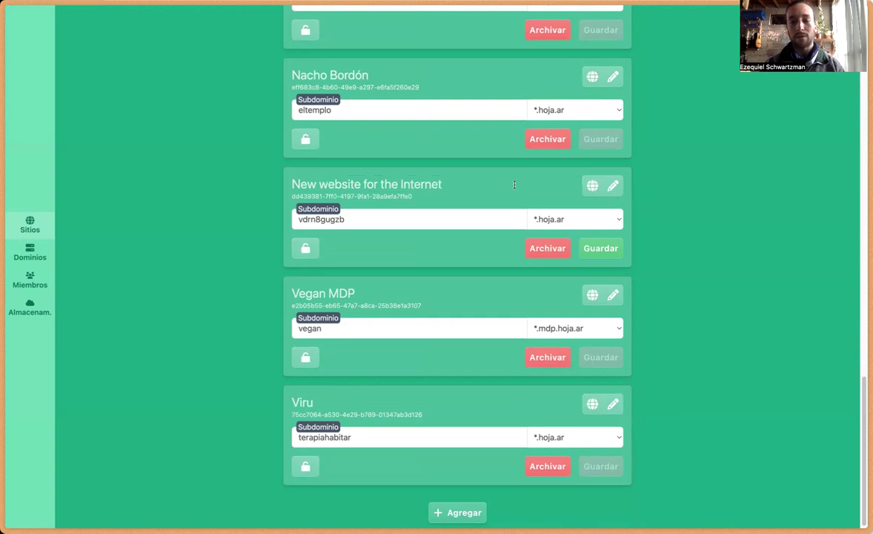
Step: Replace the generated subdomain with 'newwebsite' and keep the *.hoja.ar domain
double_click(370, 220)
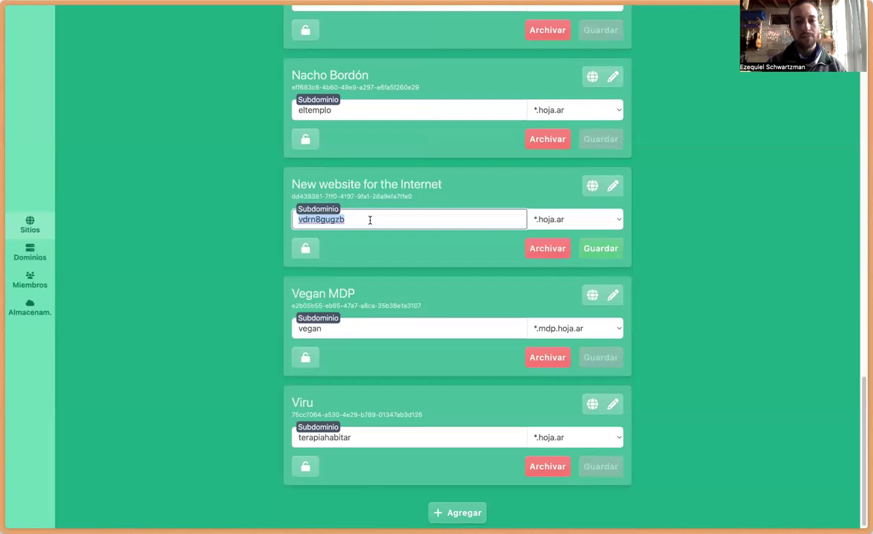
text(newwebsite)
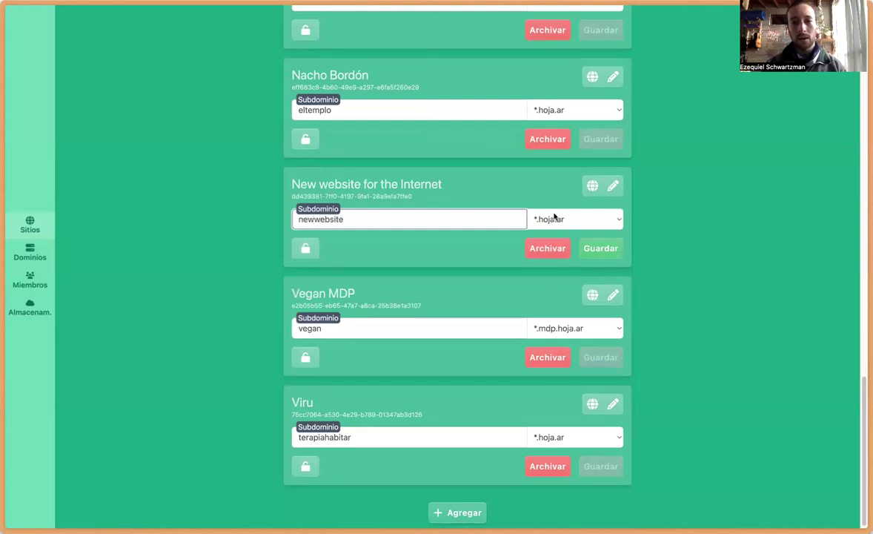
click(586, 219)
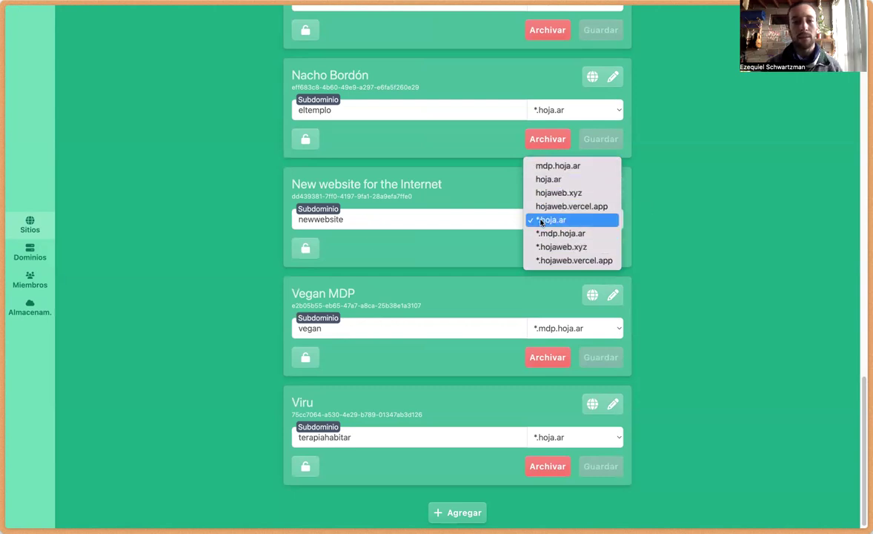
click(398, 225)
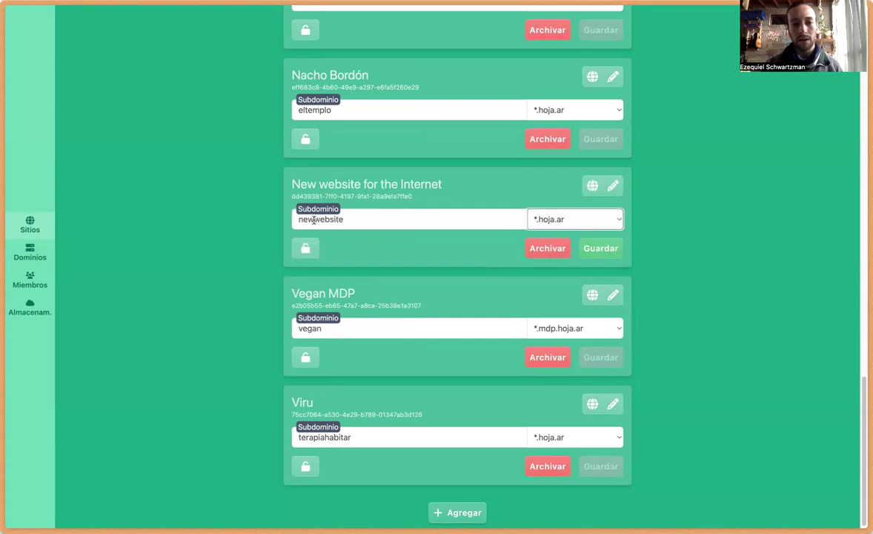
click(411, 224)
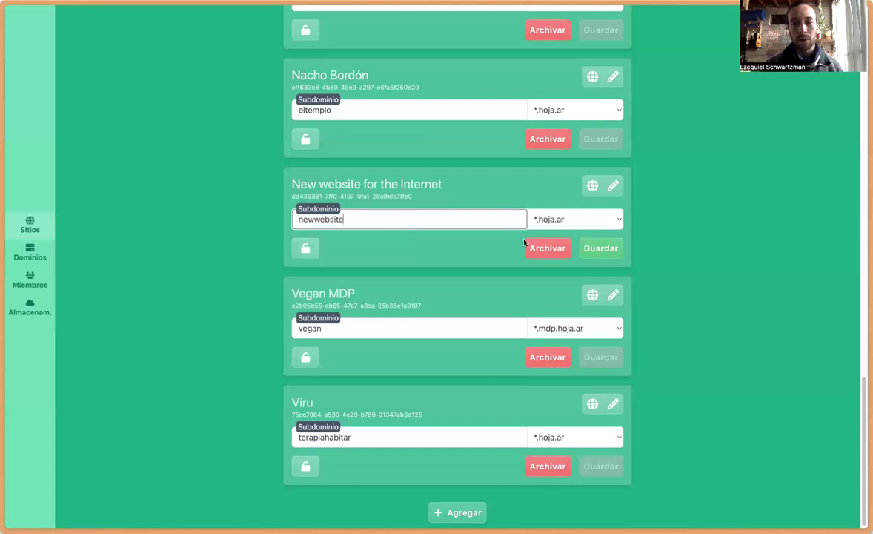
Step: Enter an access password, then clear and remove it, and save the site settings
click(306, 247)
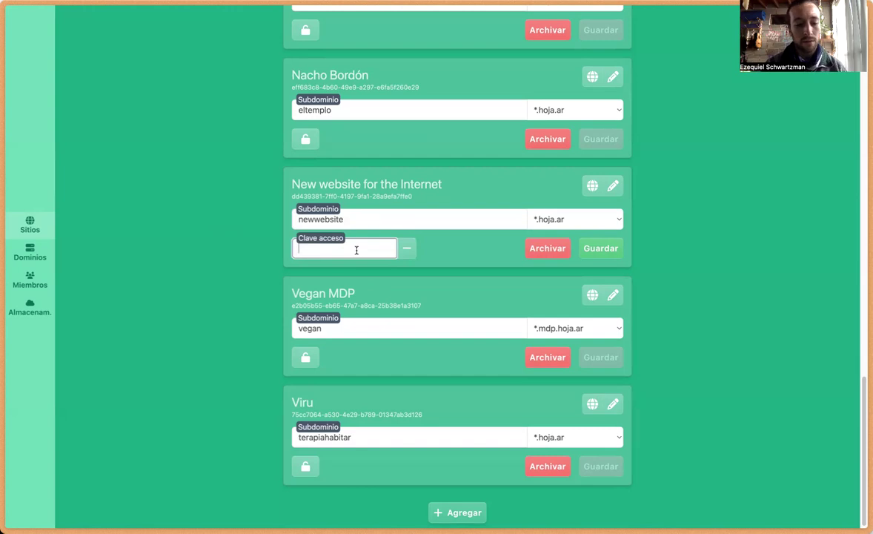
text(hellointernet)
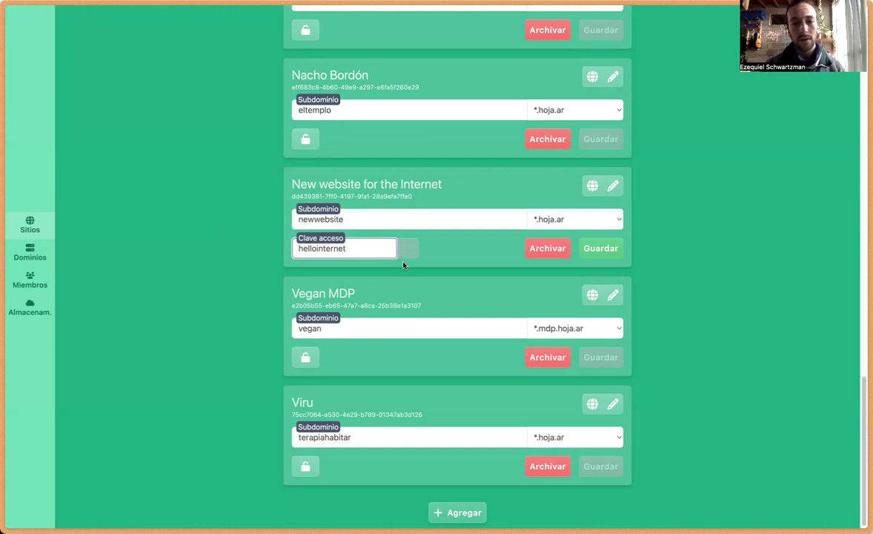
key(ctrl+a)
key(BackSpace)
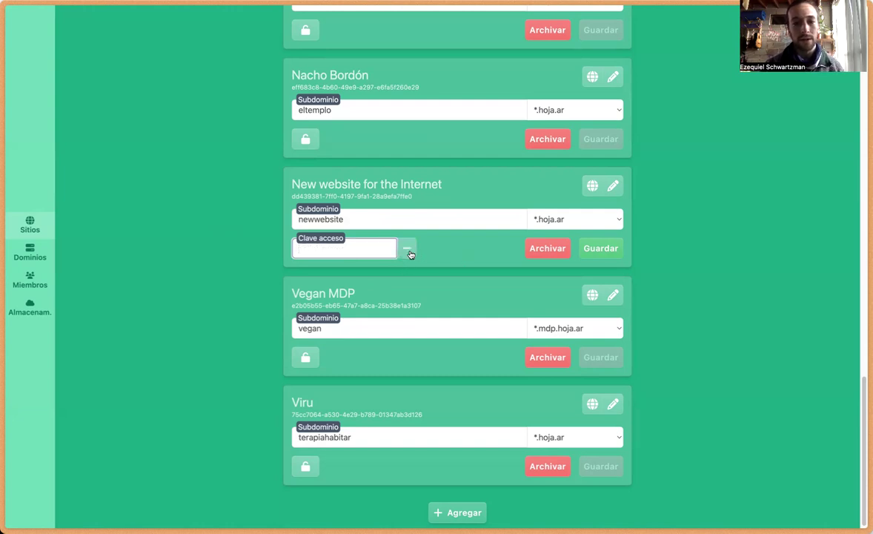
click(407, 249)
click(598, 250)
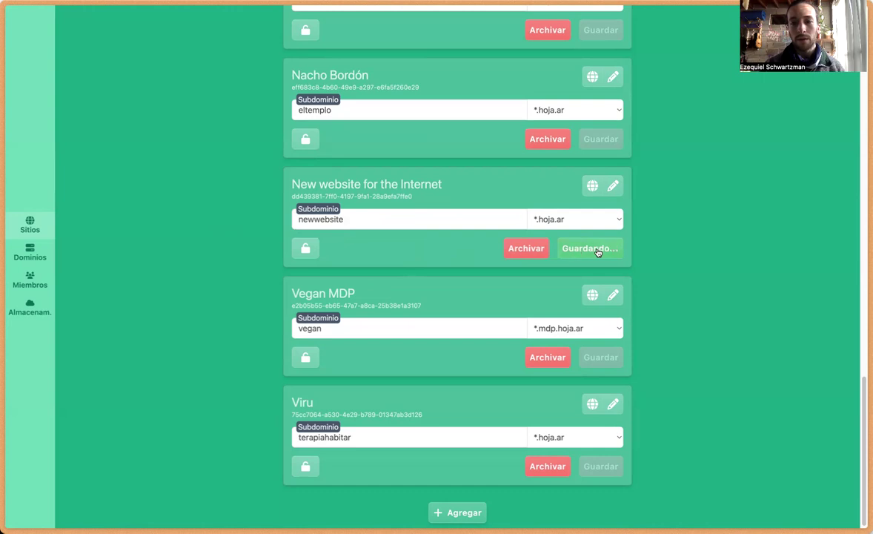
Step: Open the new site in the editor and set a globe emoji as its icon
click(613, 186)
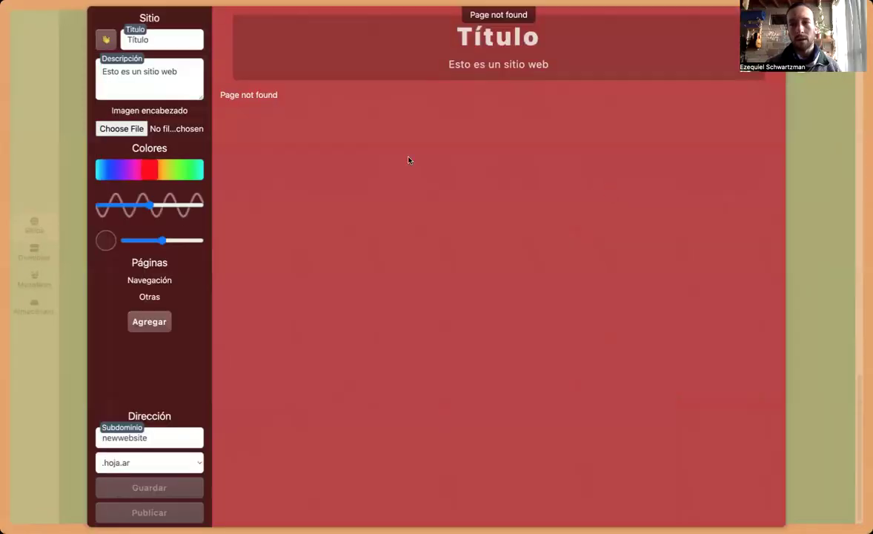
click(109, 40)
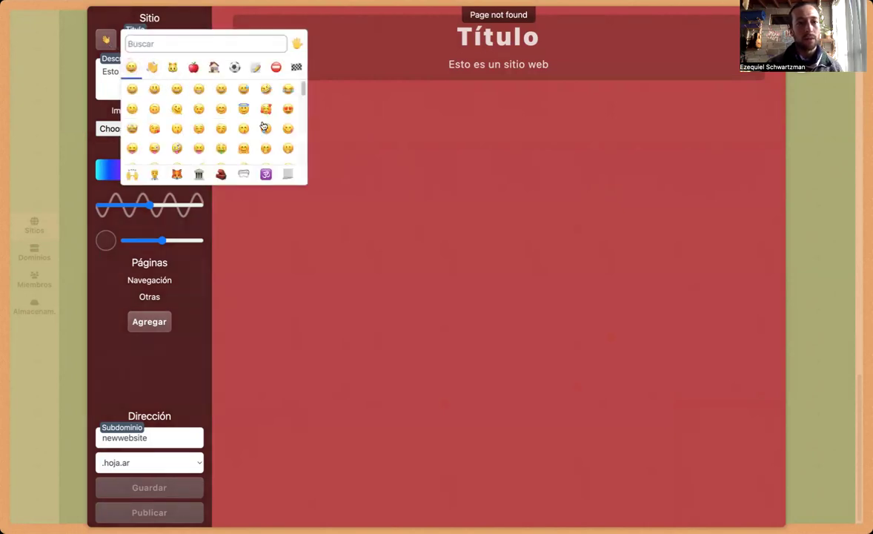
scroll(223, 134, down, 1)
click(214, 68)
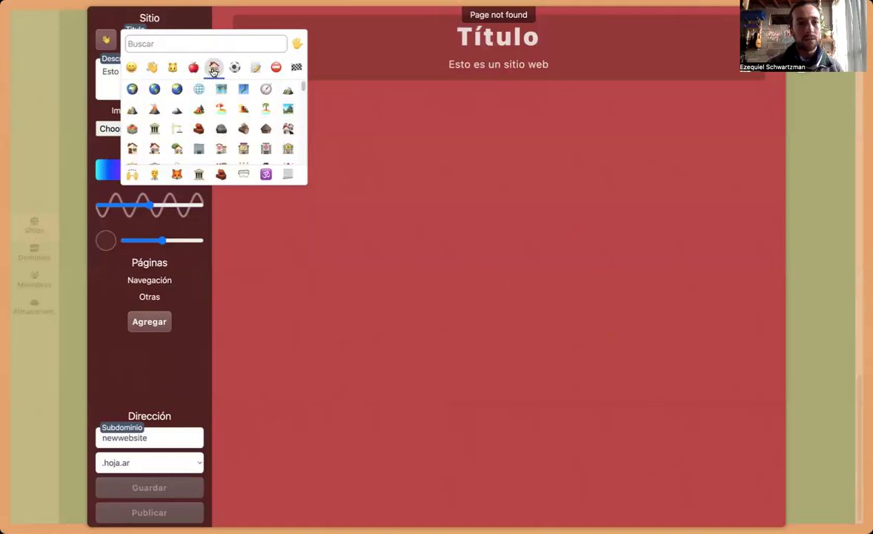
click(157, 90)
Step: Title the site 'Internet Website' with description 'This is the demo website for YouTube'
double_click(159, 38)
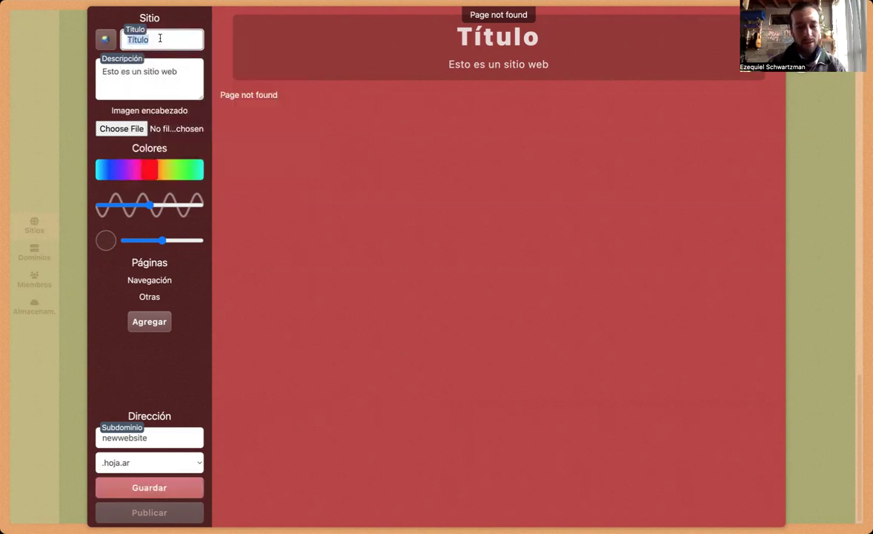
text(Internet )
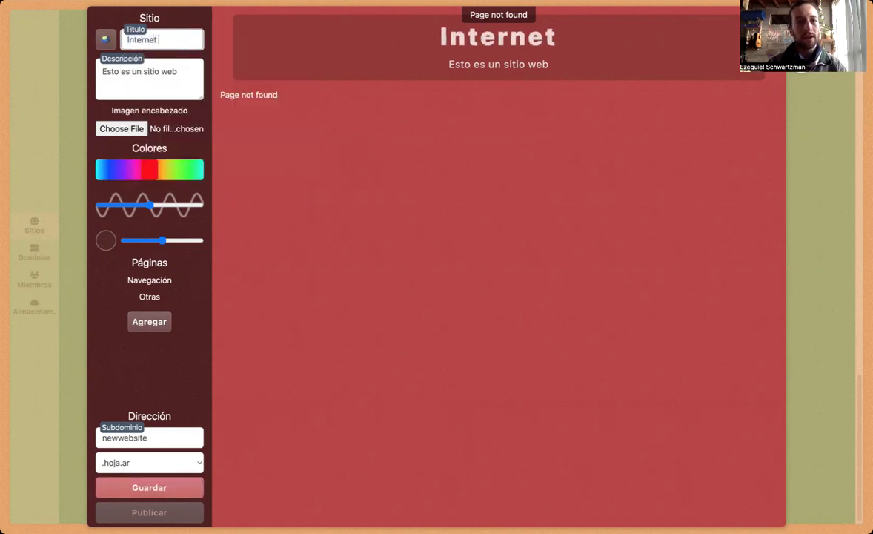
text(Website)
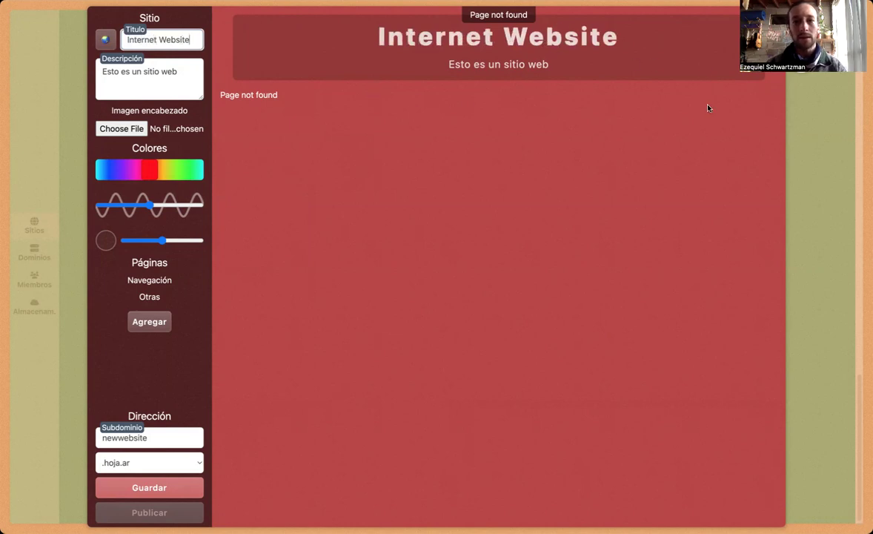
triple_click(153, 77)
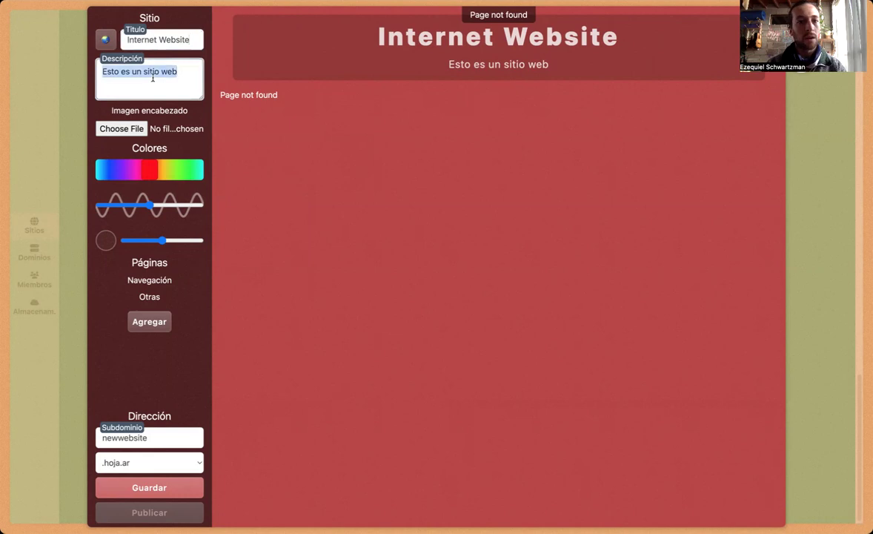
text(This is th)
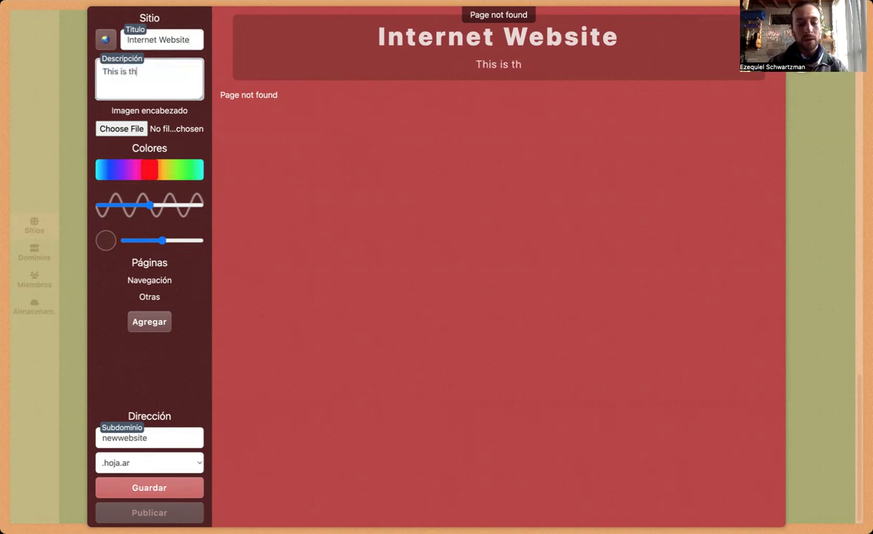
text(e demo website for )
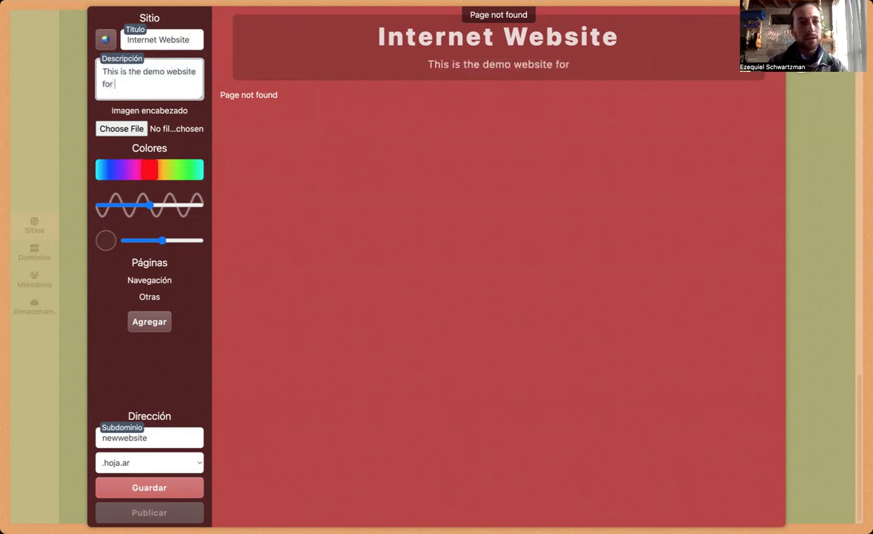
text(YouTube)
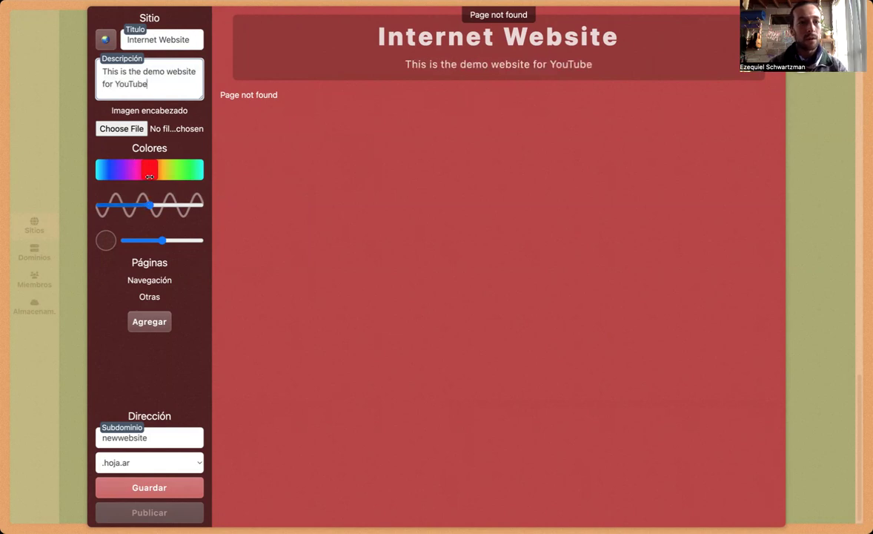
Step: Move the colour hue slider to blue, lower saturation, and set the shade near the middle
drag(154, 175, 165, 174)
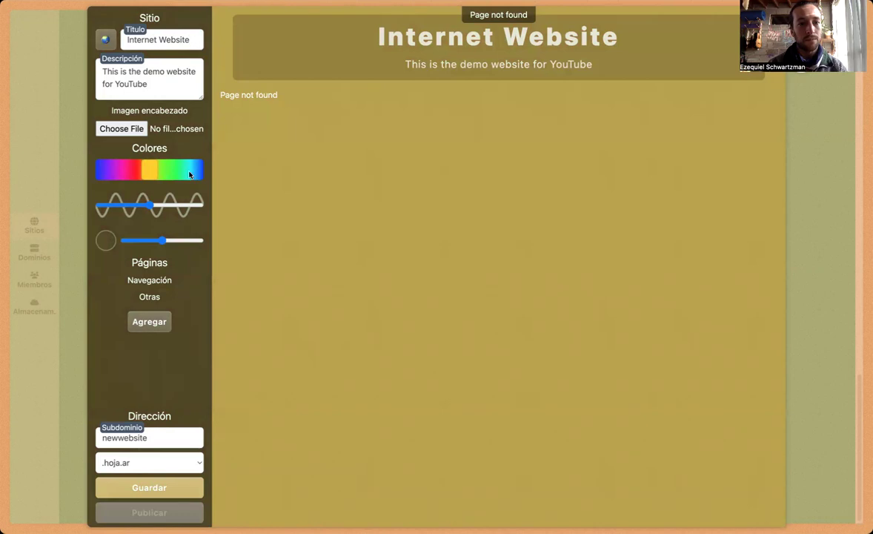
drag(162, 171, 188, 170)
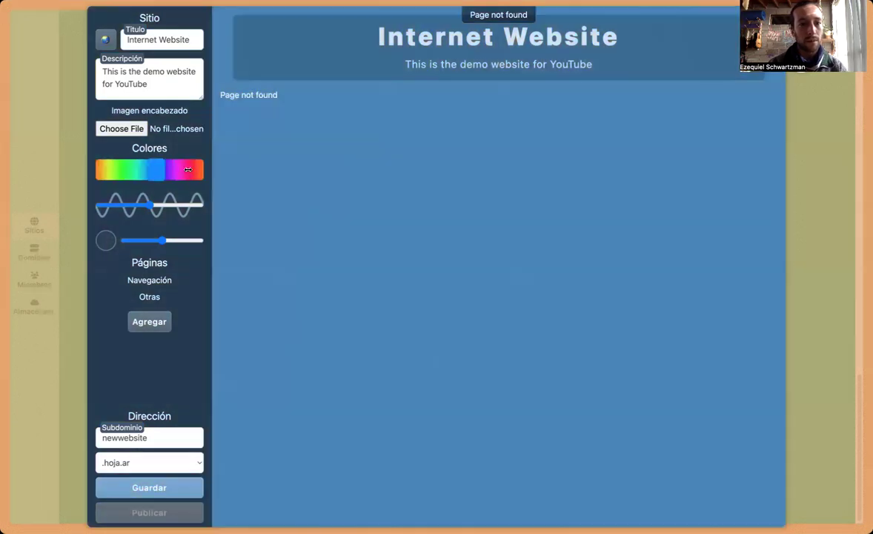
drag(126, 210, 202, 242)
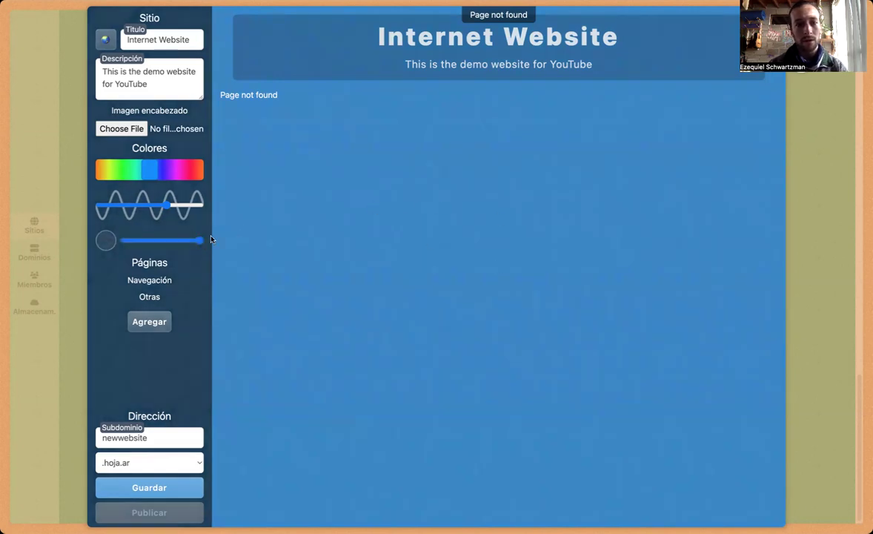
drag(201, 243, 195, 244)
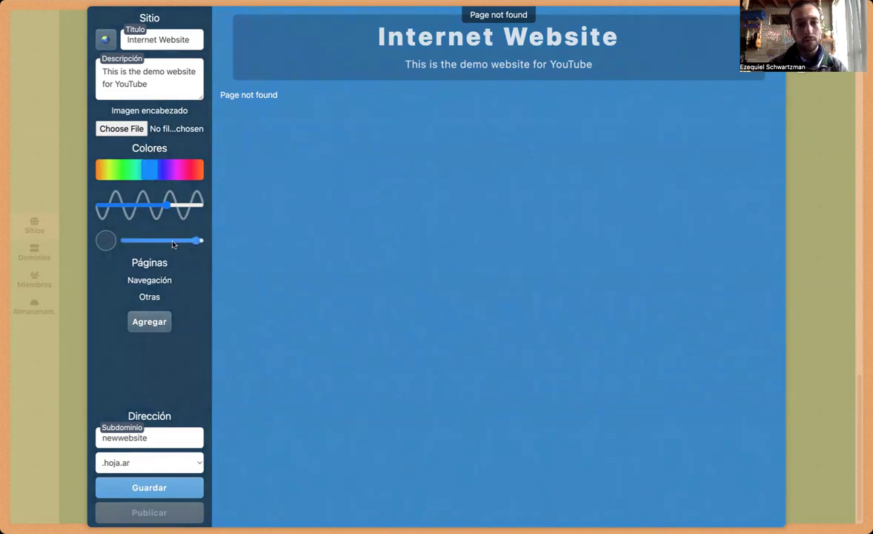
click(171, 241)
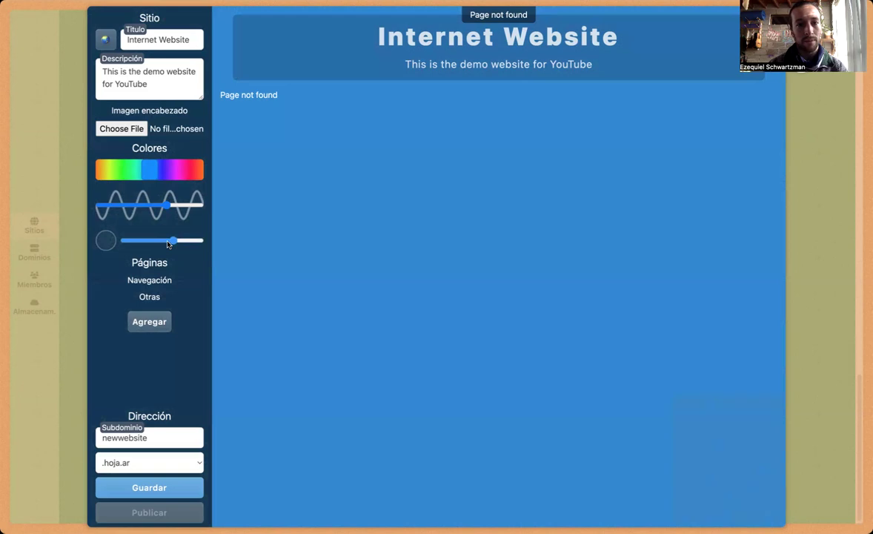
click(106, 242)
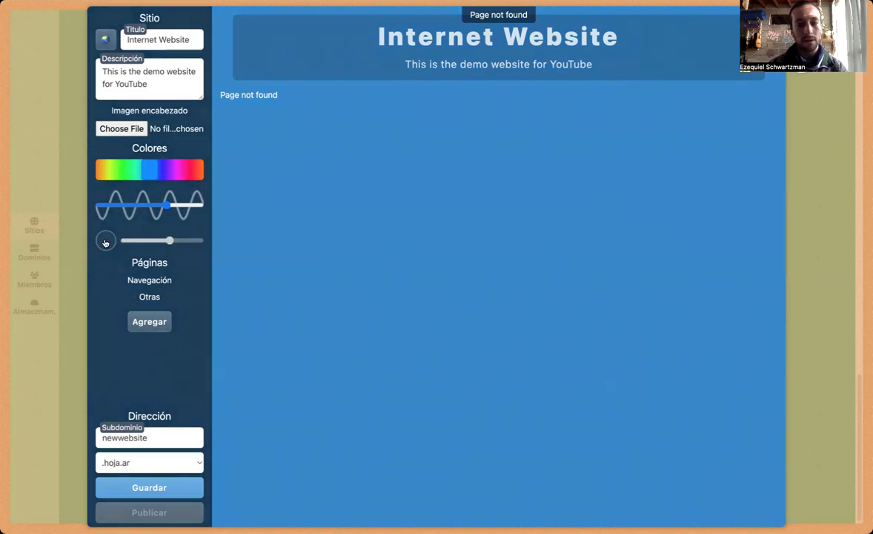
click(105, 242)
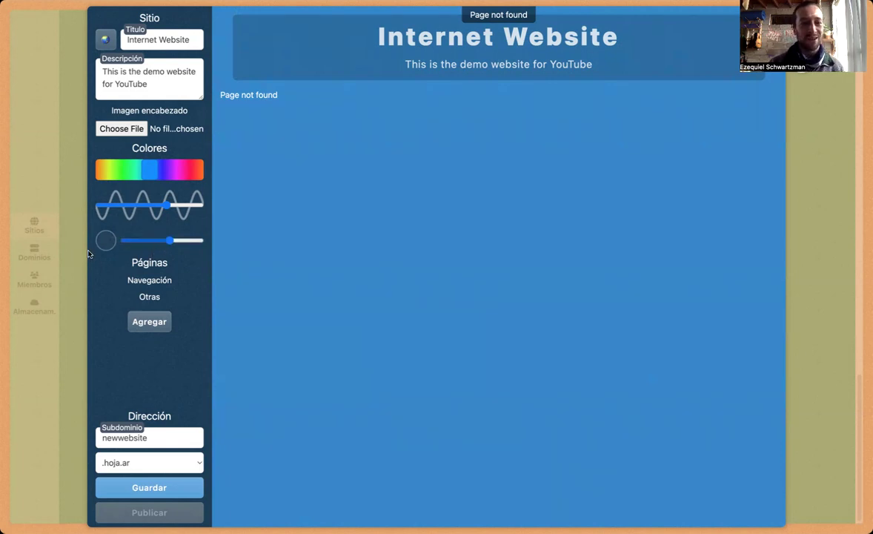
Step: Add two pages named 'One page' and 'Another page'
click(149, 322)
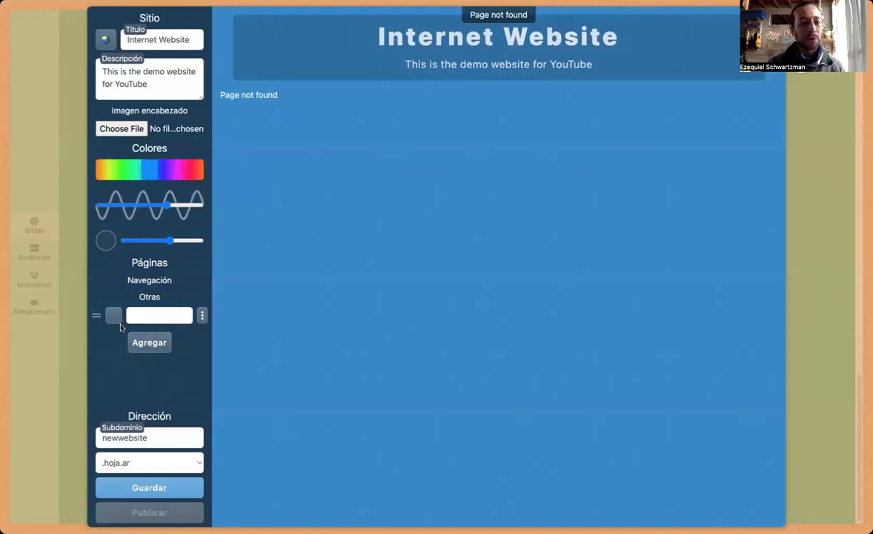
click(138, 342)
click(138, 315)
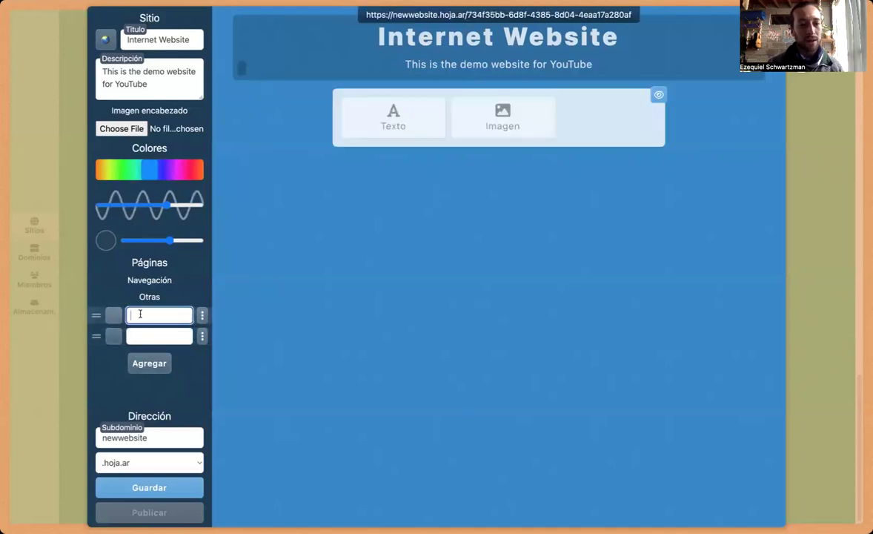
text(One page)
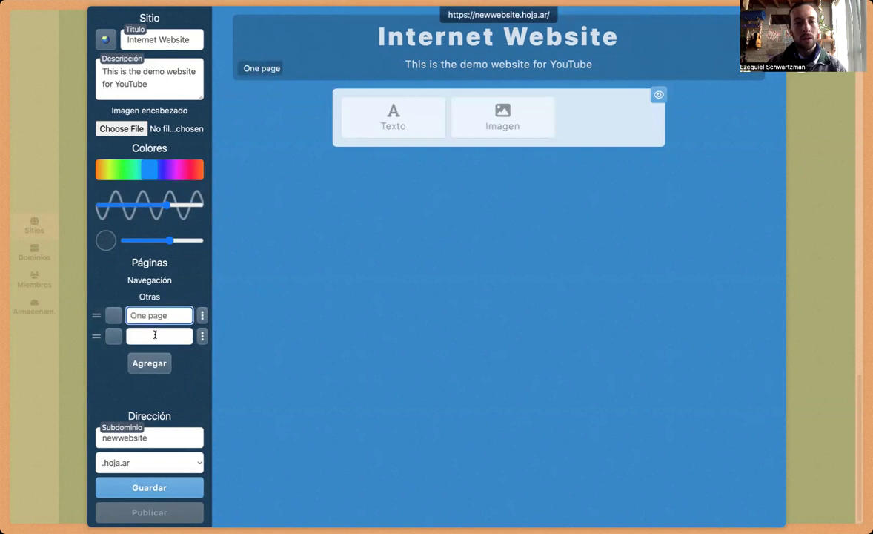
click(155, 335)
text(Another page)
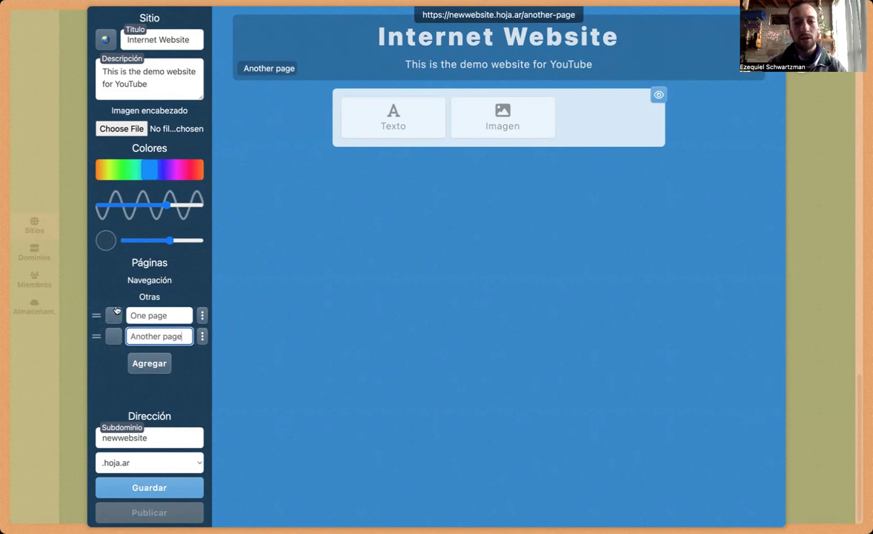
Step: Drag One page into the navigation and preview both pages
mouse_move(97, 316)
mouse_down()
mouse_move(101, 288)
mouse_move(97, 310)
mouse_up()
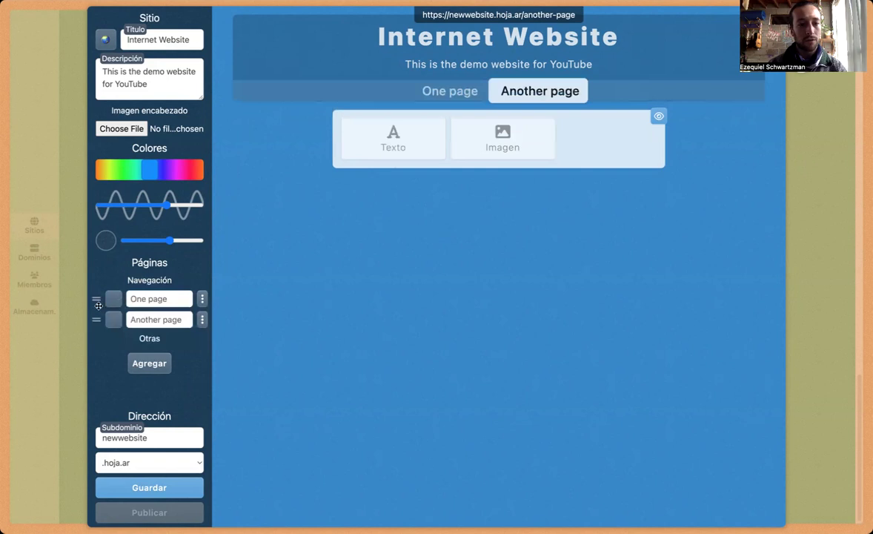
click(453, 93)
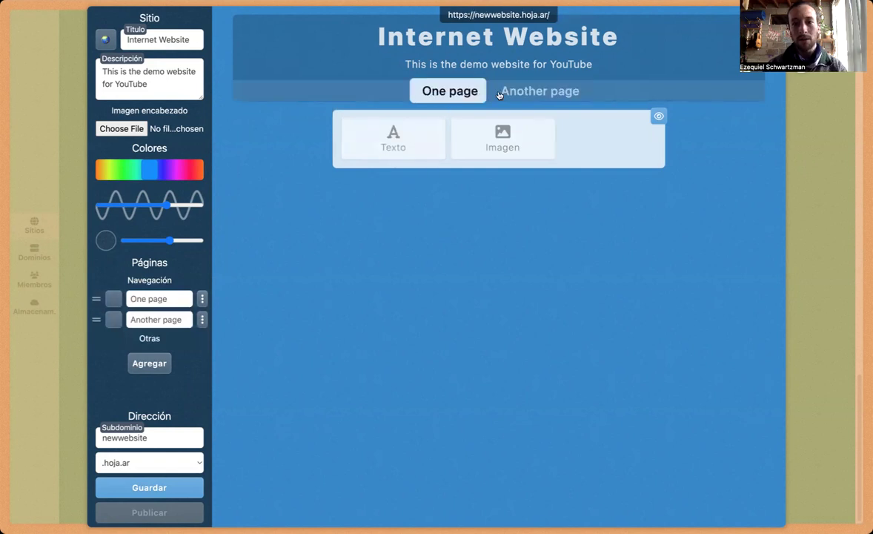
click(504, 92)
Step: Pick a globe emoji from Places for One page and an animal emoji for Another page
click(119, 298)
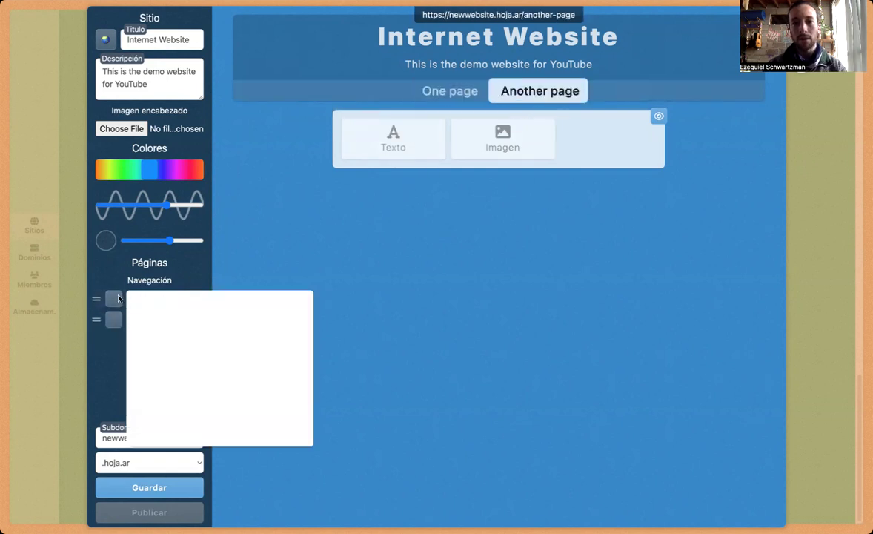
click(220, 329)
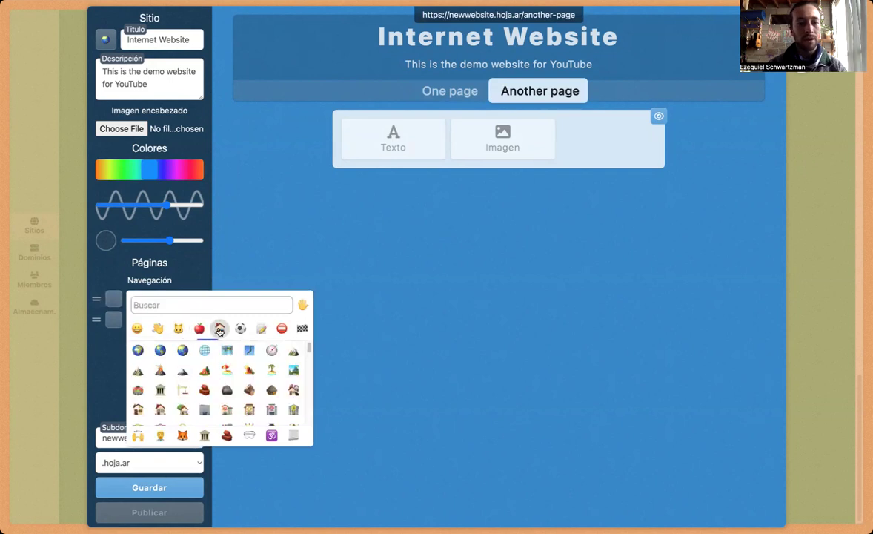
click(206, 350)
click(120, 324)
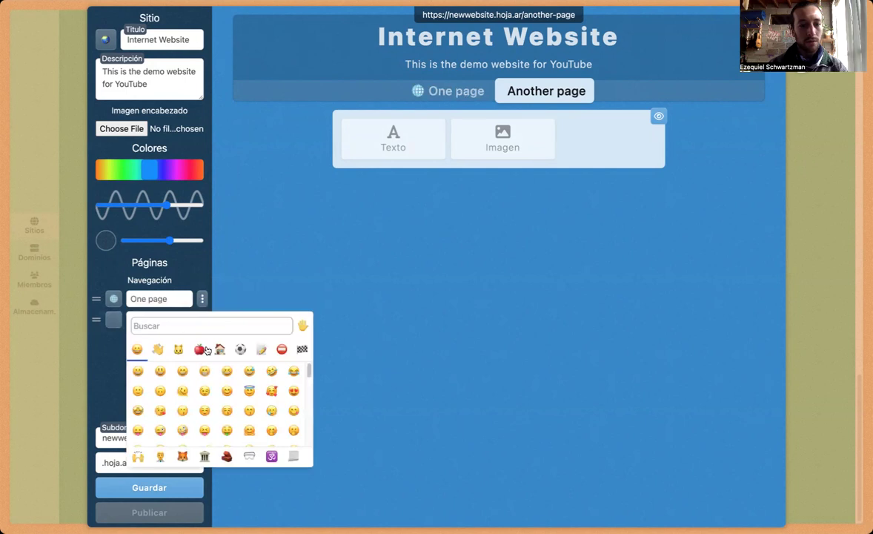
click(239, 351)
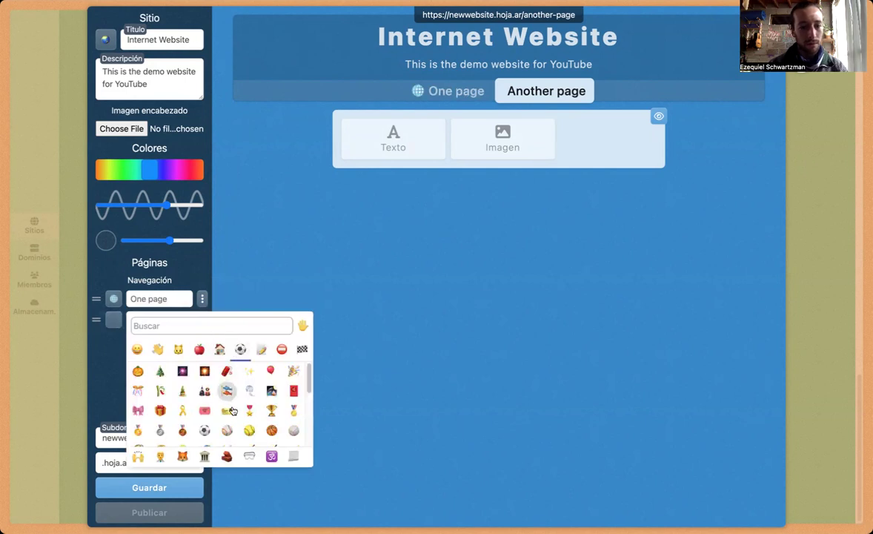
scroll(194, 404, down, 2)
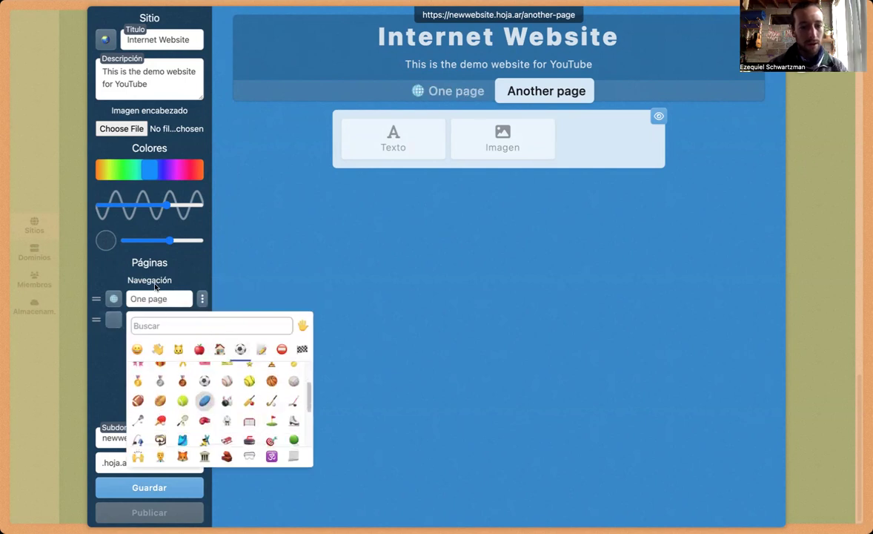
click(184, 351)
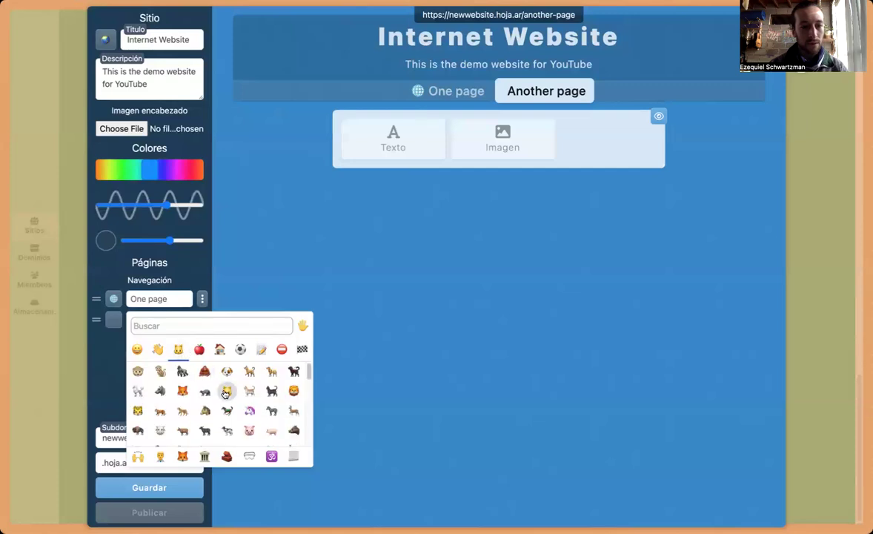
click(203, 393)
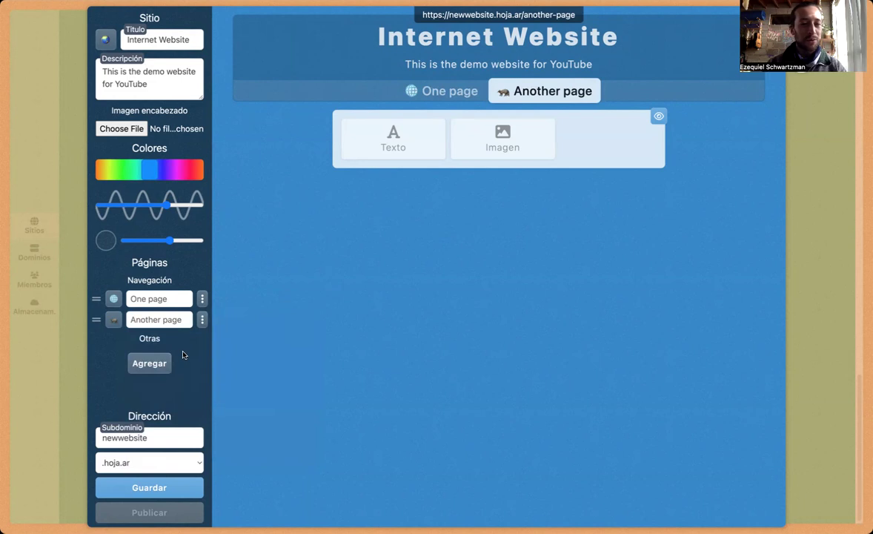
Step: Create the off-navigation page 'Other' with a smiling emoji icon, then reopen One page
click(147, 363)
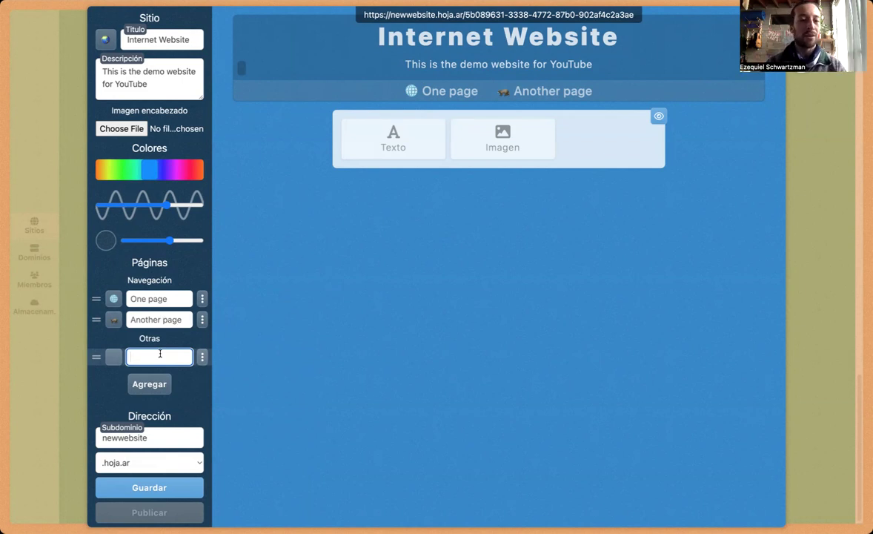
text(Other)
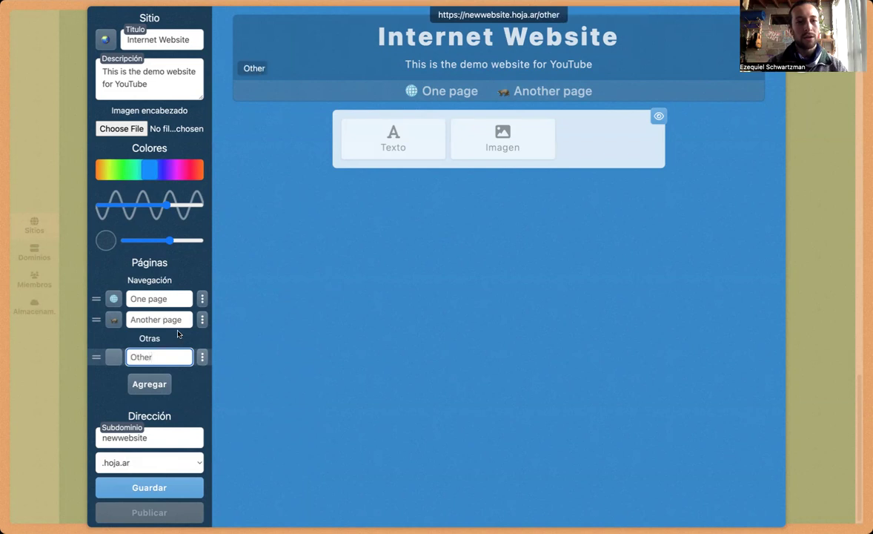
click(115, 357)
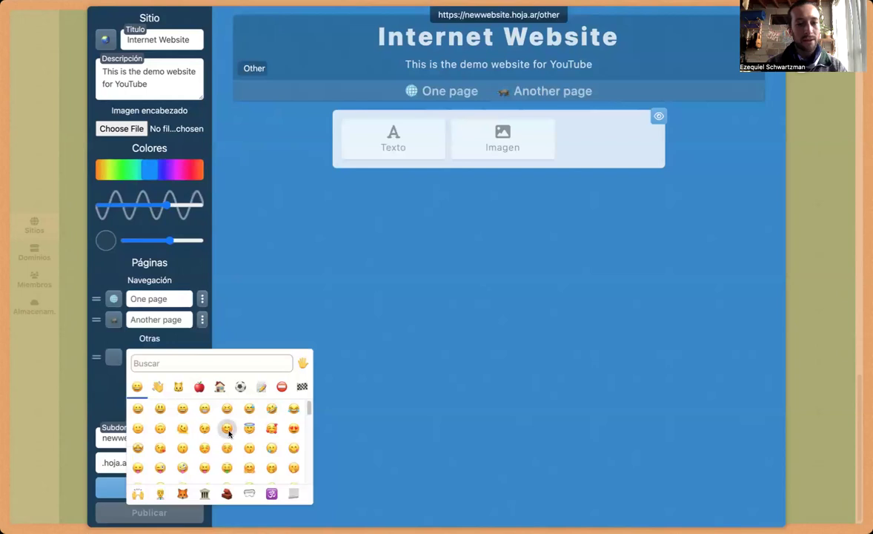
click(227, 428)
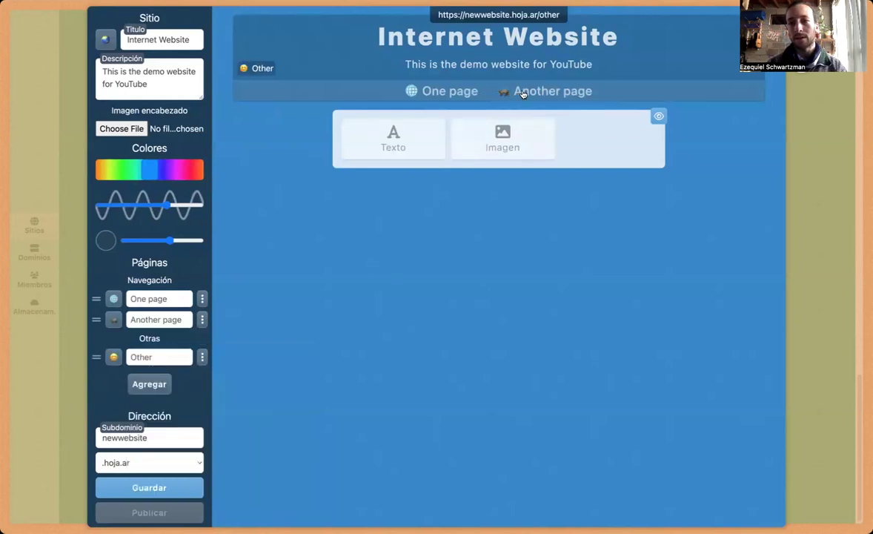
click(453, 95)
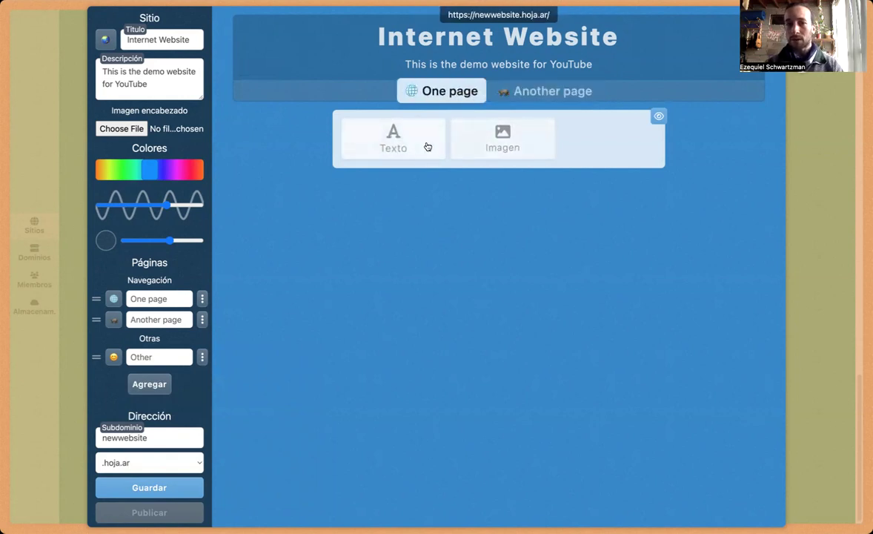
Step: Add a text block with '# Hello there', a markdown link line to hoja.ar, and three list items
click(428, 147)
text(#)
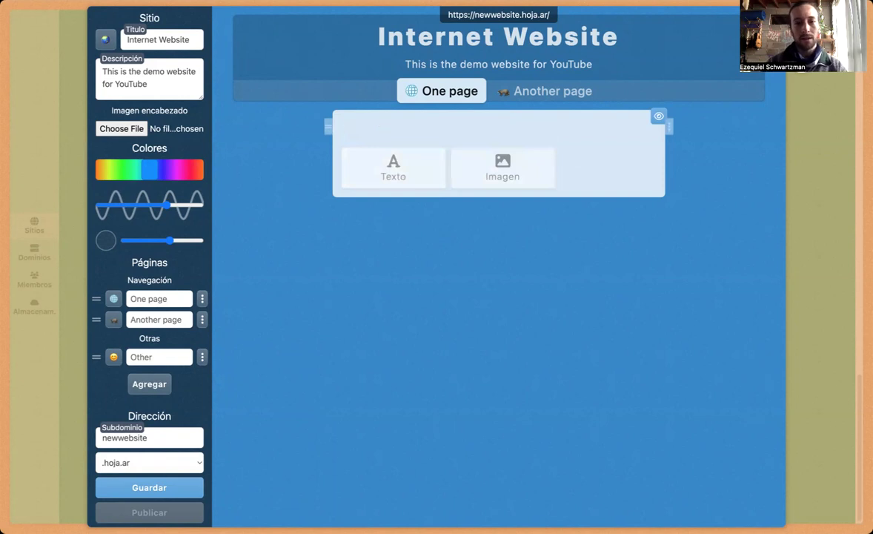
text( Hello)
key(BackSpace)
text(lo there)
key(Return)
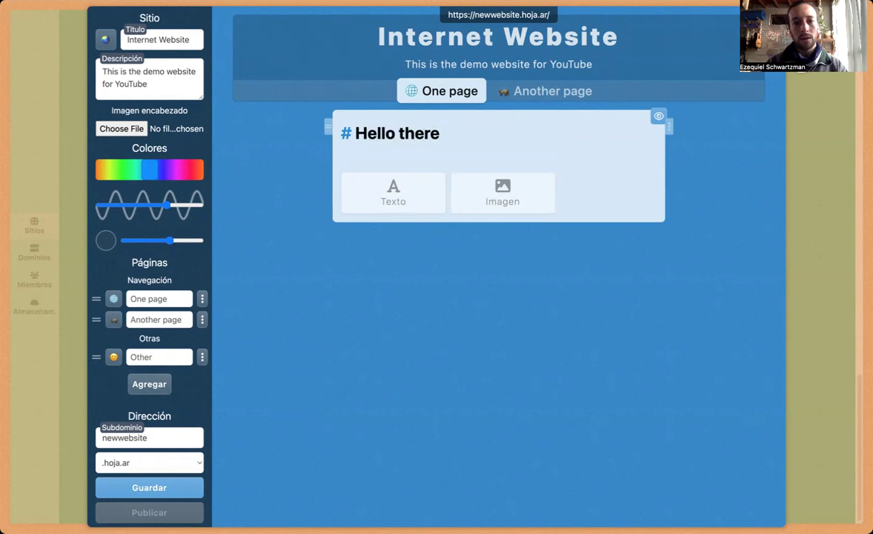
text(This is a t)
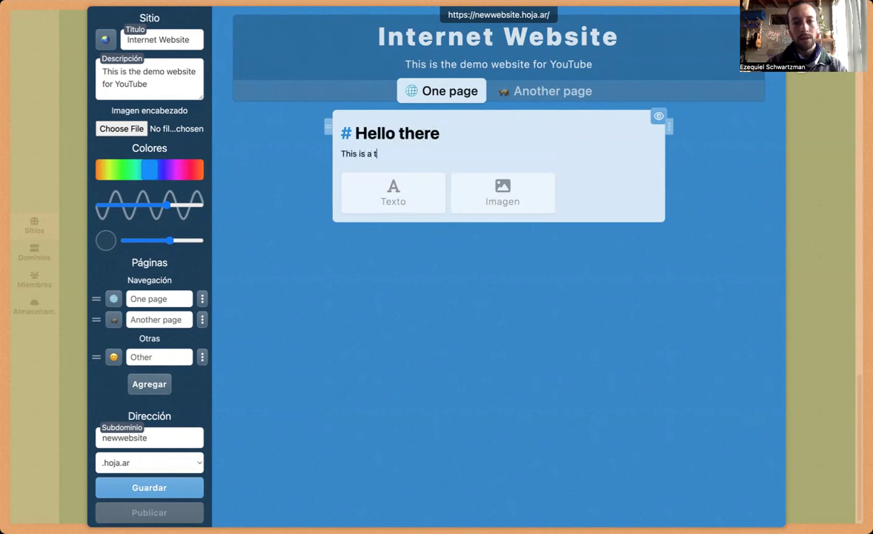
text(ext for [hoja.ar](https://hoja.atr))
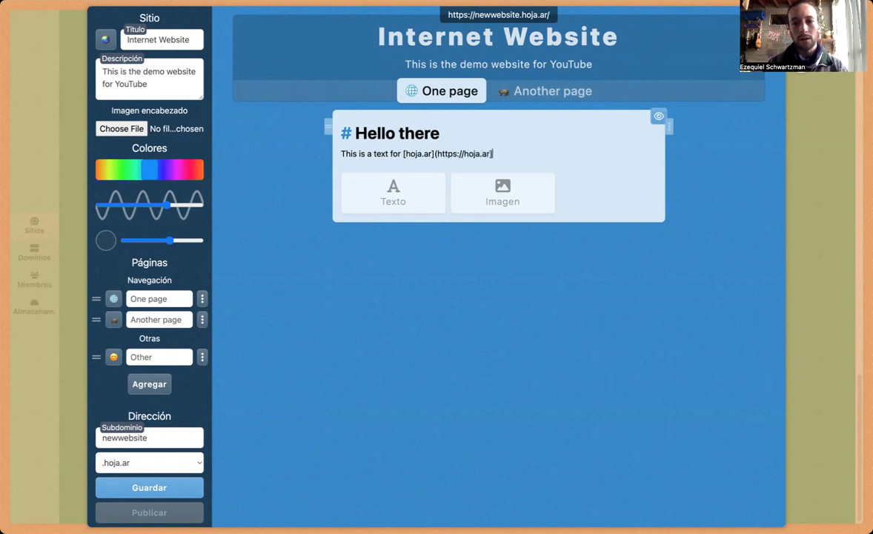
key(Return)
text(- arstasrt)
key(Return)
text(arstsart)
key(Return)
text(arstasrtsar)
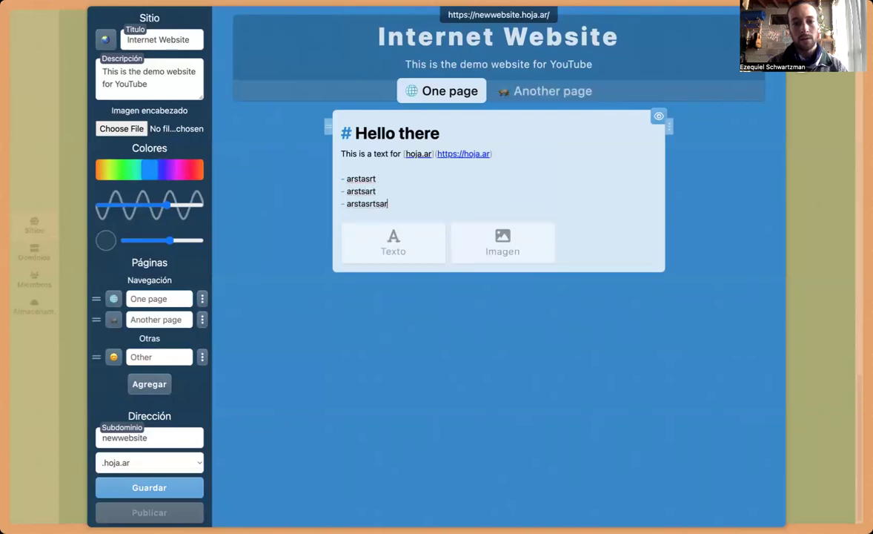
Step: Toggle the Hello there block between rendered preview and markdown editing
click(659, 120)
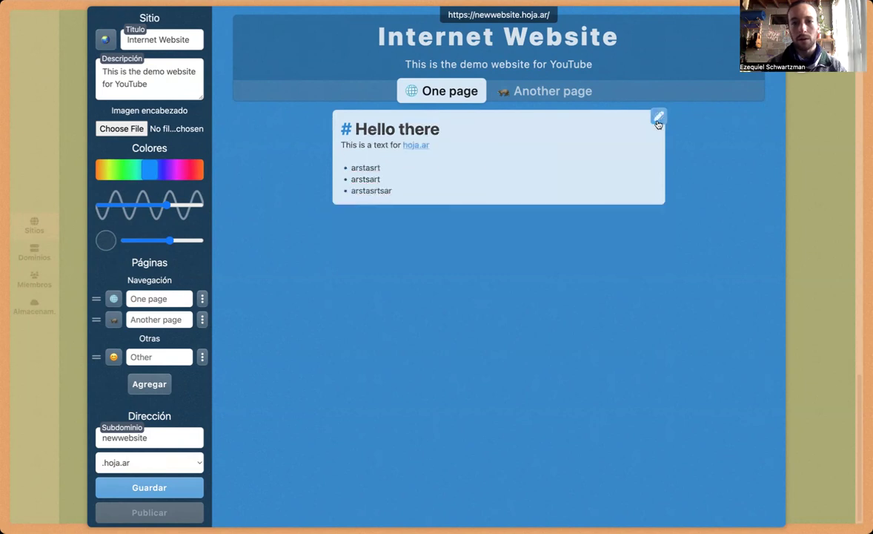
click(658, 120)
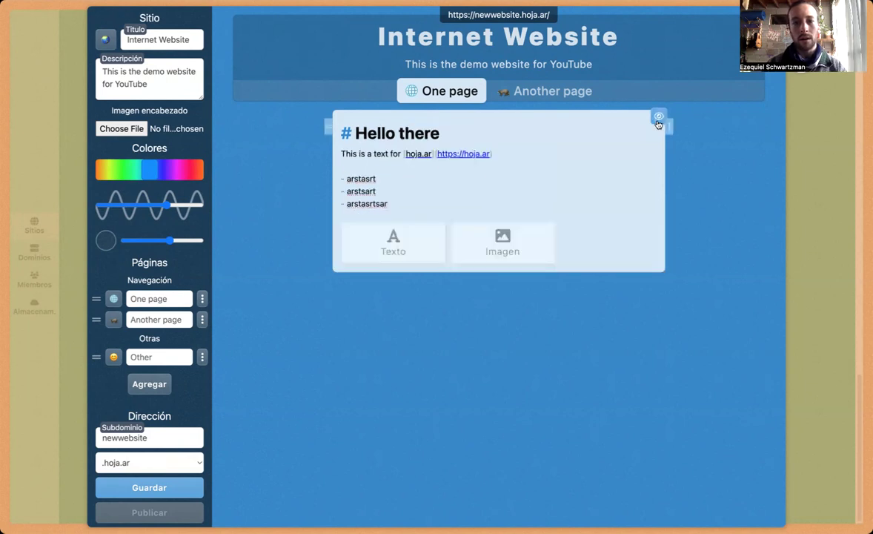
click(657, 123)
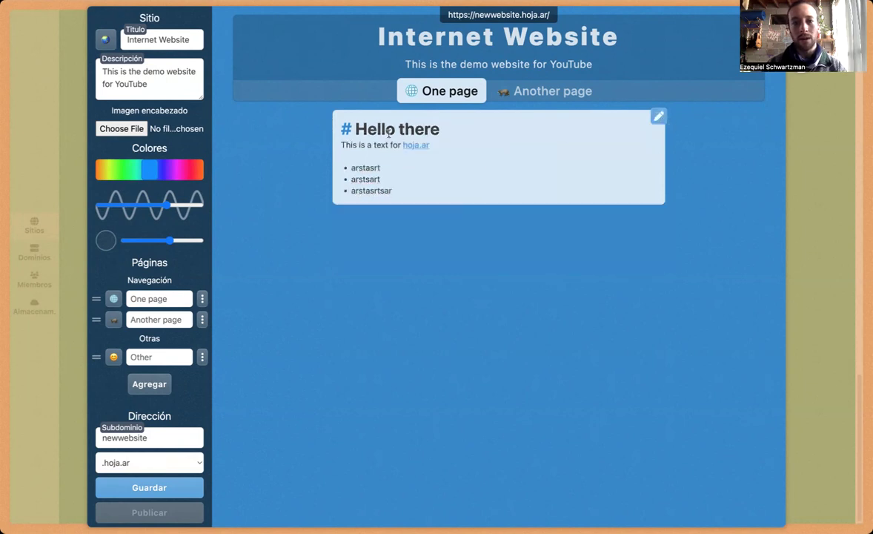
click(658, 120)
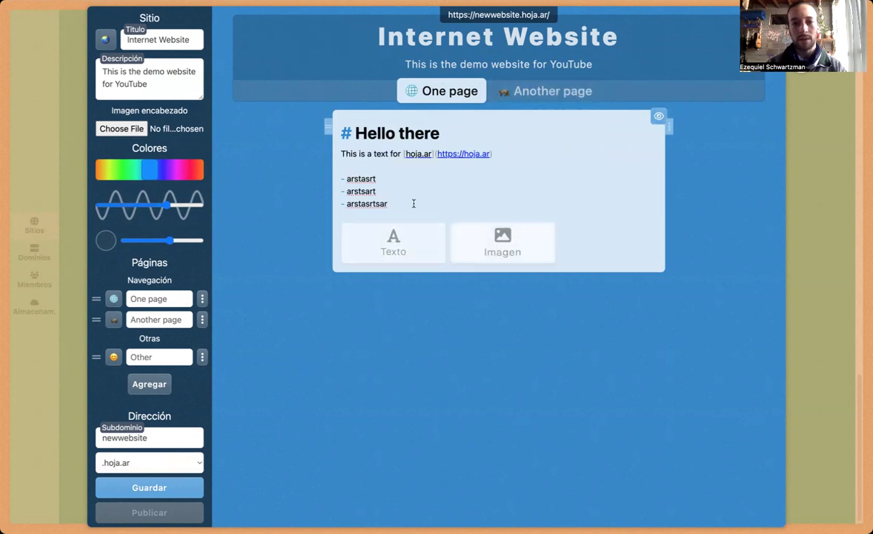
Step: Add a text block '# stst' with line 'trseitnrsot' below the list, then an image block
click(392, 253)
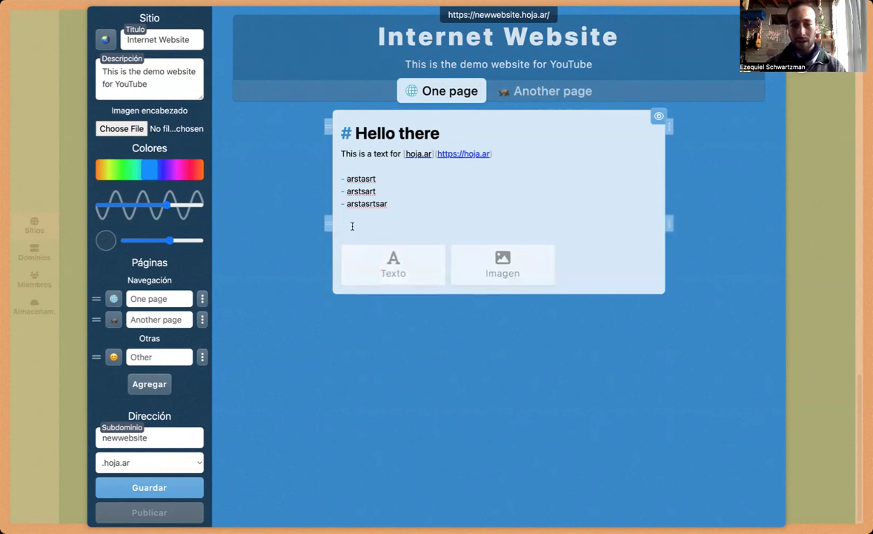
text(# )
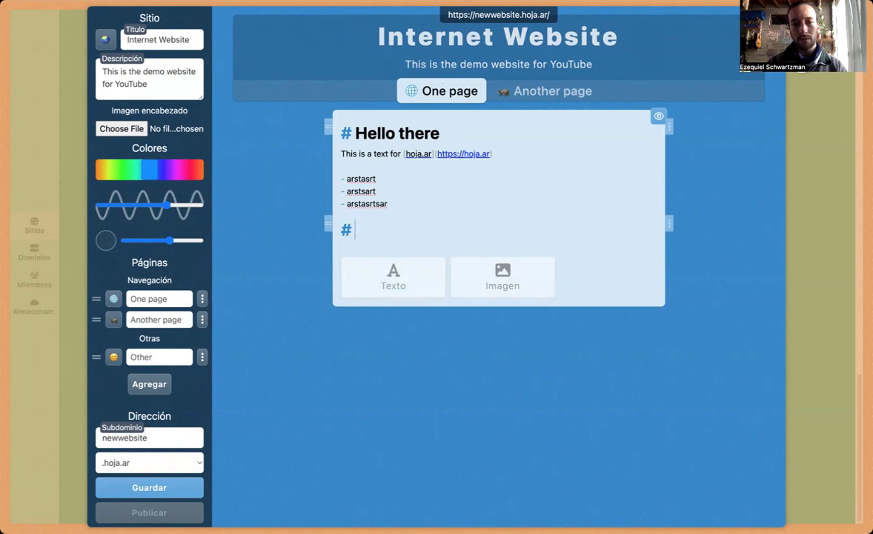
text(stst)
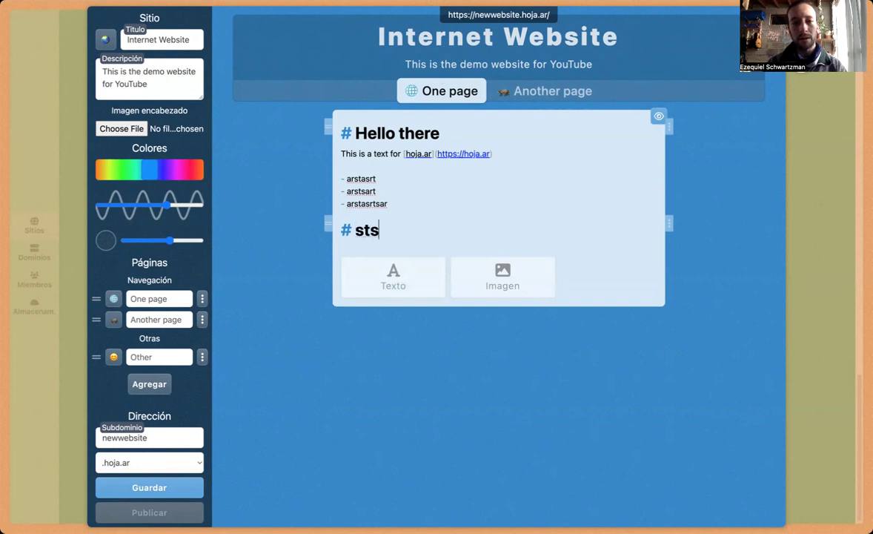
key(Return)
text(trseitnrsot)
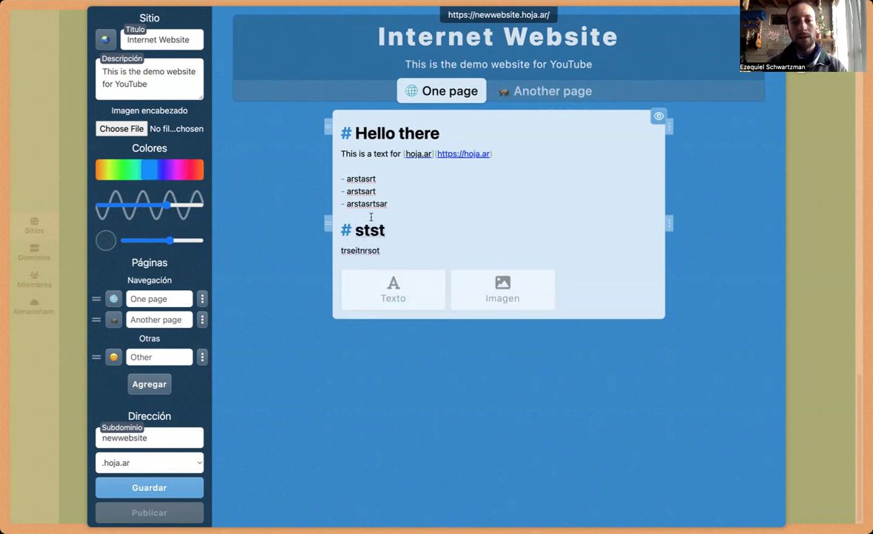
drag(328, 223, 326, 138)
drag(324, 175, 328, 218)
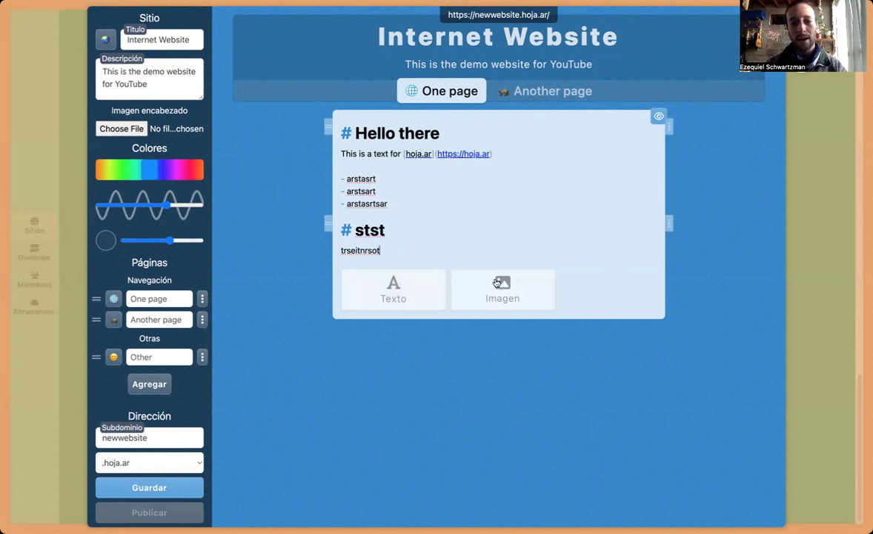
click(475, 288)
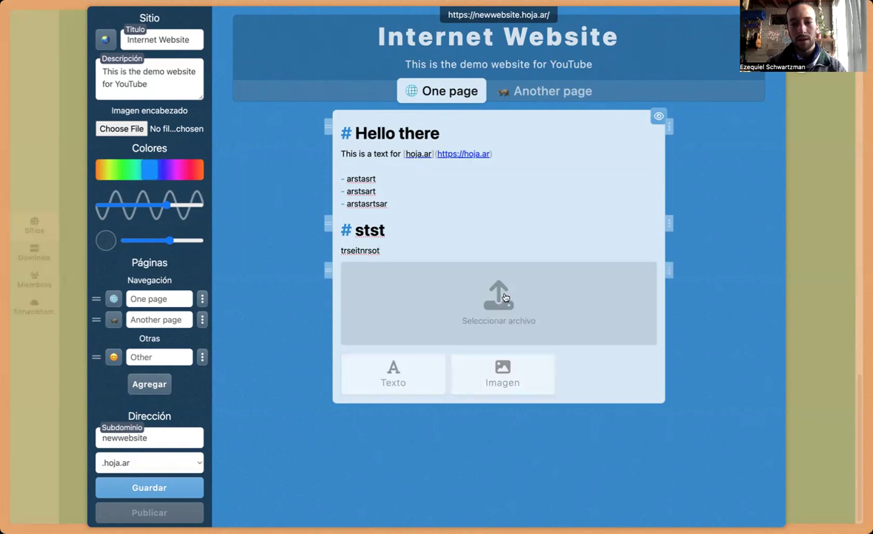
Step: Upload the globe image file into the empty image block
click(504, 297)
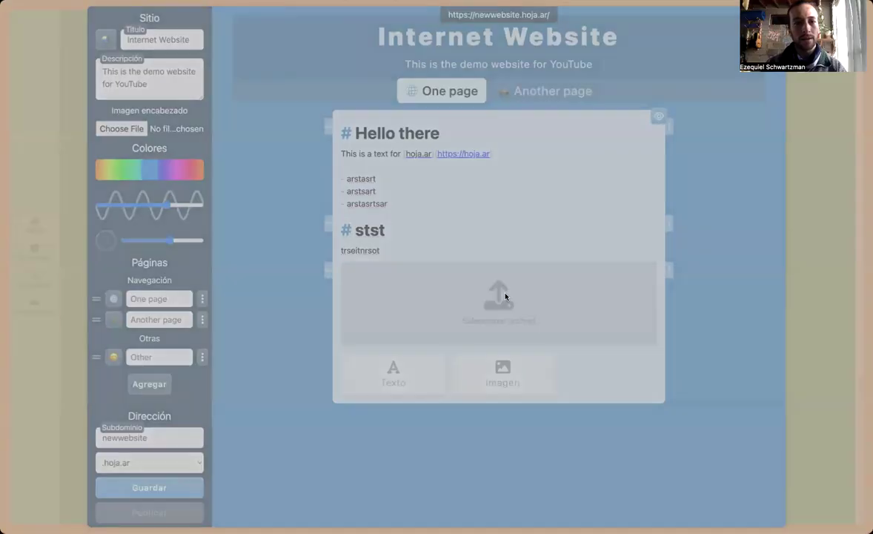
double_click(354, 297)
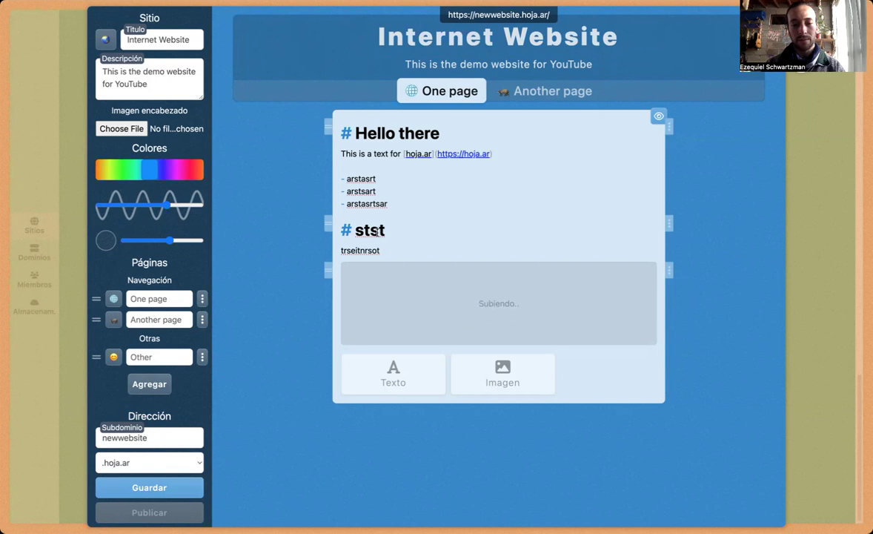
double_click(376, 231)
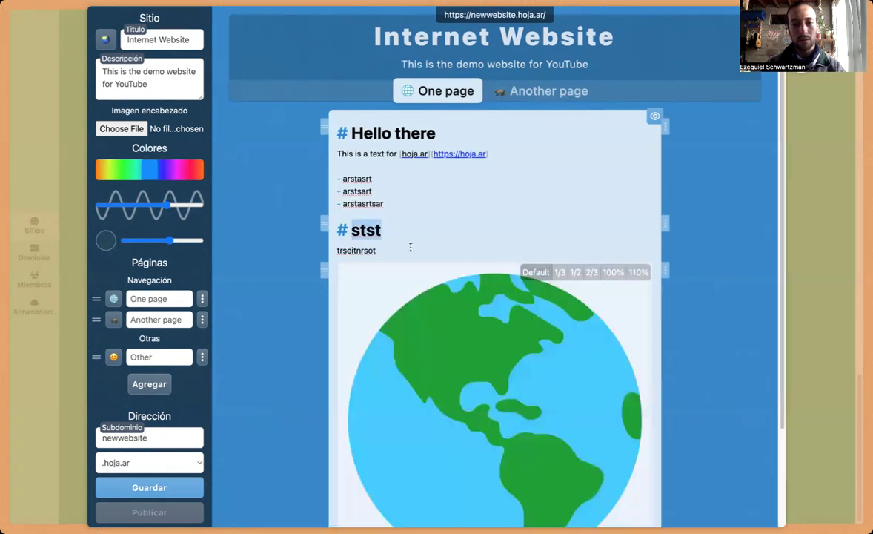
scroll(643, 298, down, 3)
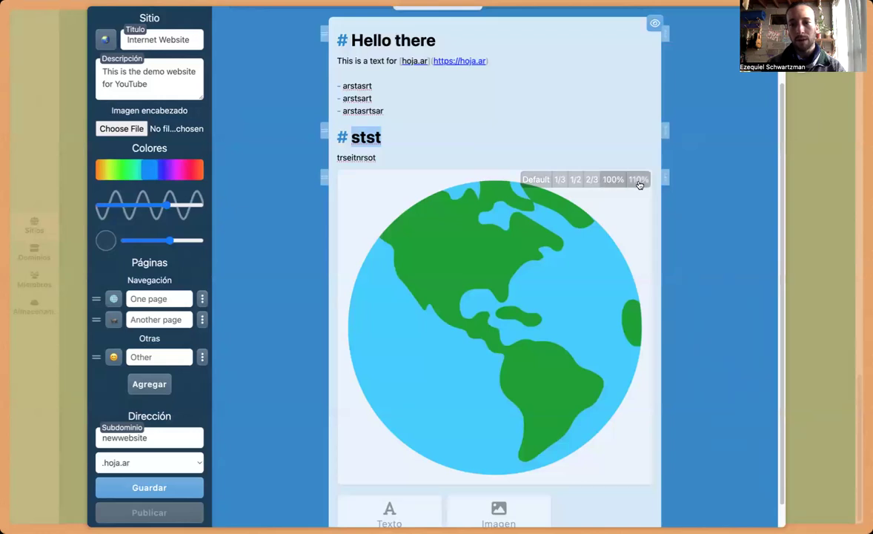
Step: Try half and one-third widths, then restore the globe image to Default size
click(575, 180)
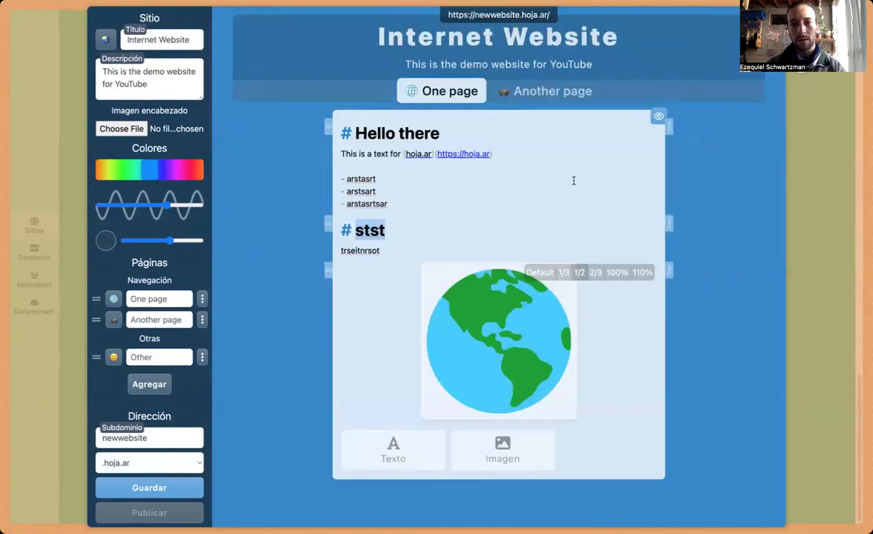
click(564, 272)
click(546, 274)
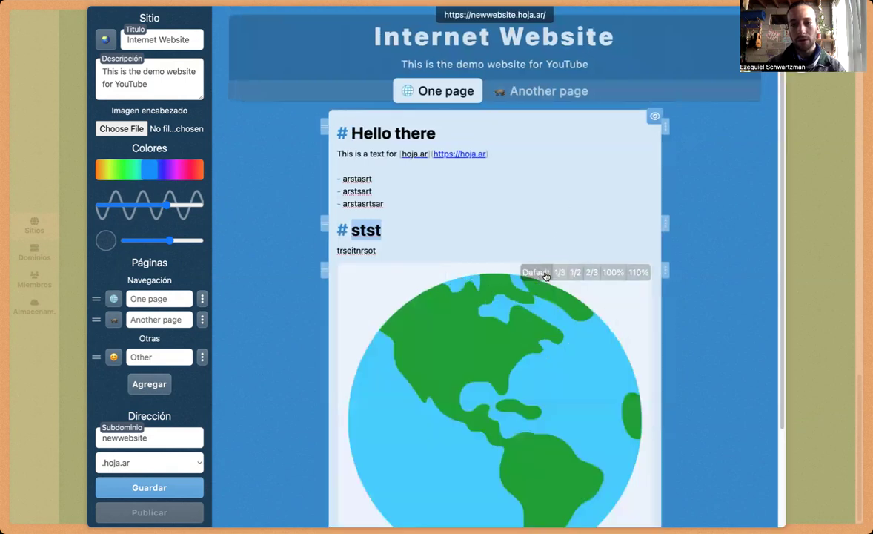
scroll(294, 251, down, 3)
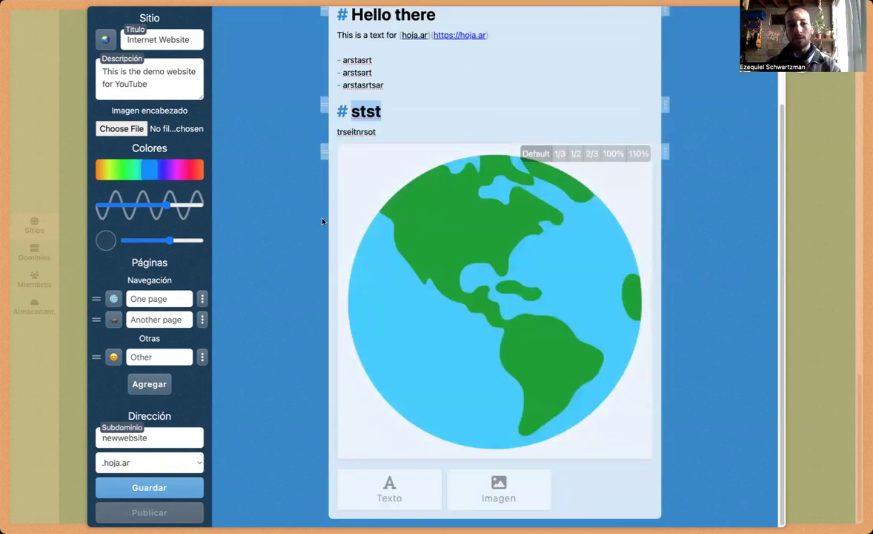
scroll(331, 227, up, 1)
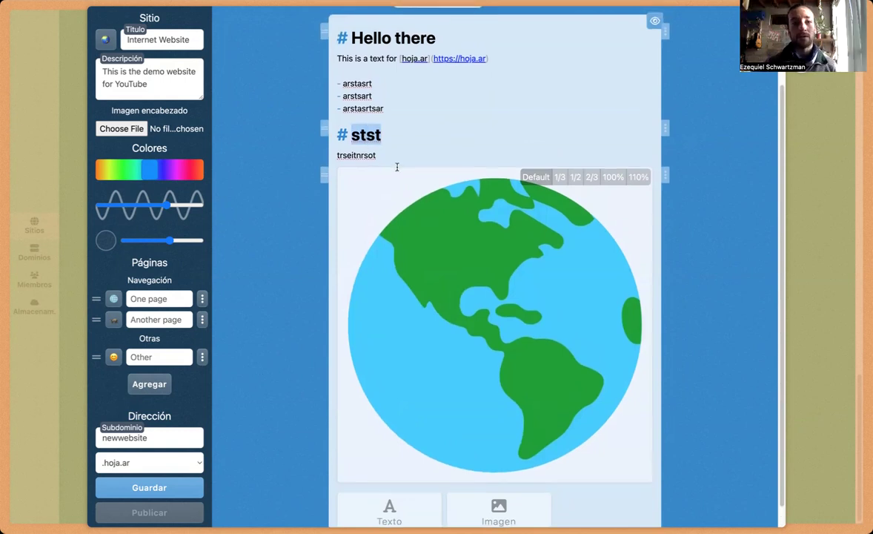
scroll(398, 167, up, 3)
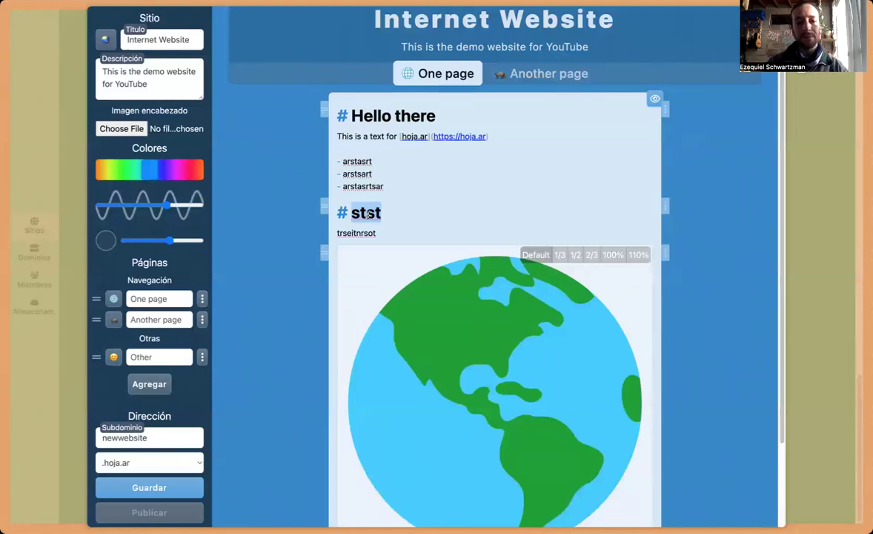
Step: Replace the 'stst' heading with 'Earth' and the line below with 'It's our home'
text(Earth)
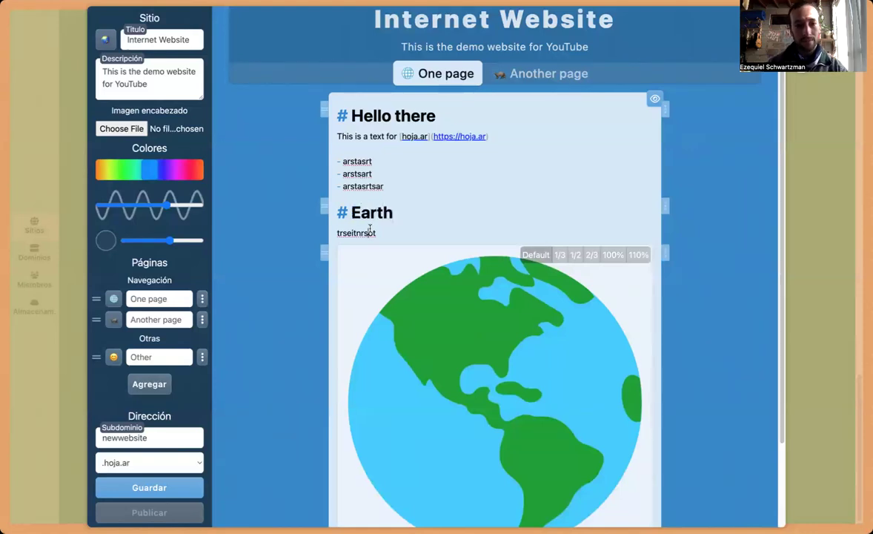
double_click(370, 231)
text(It's )
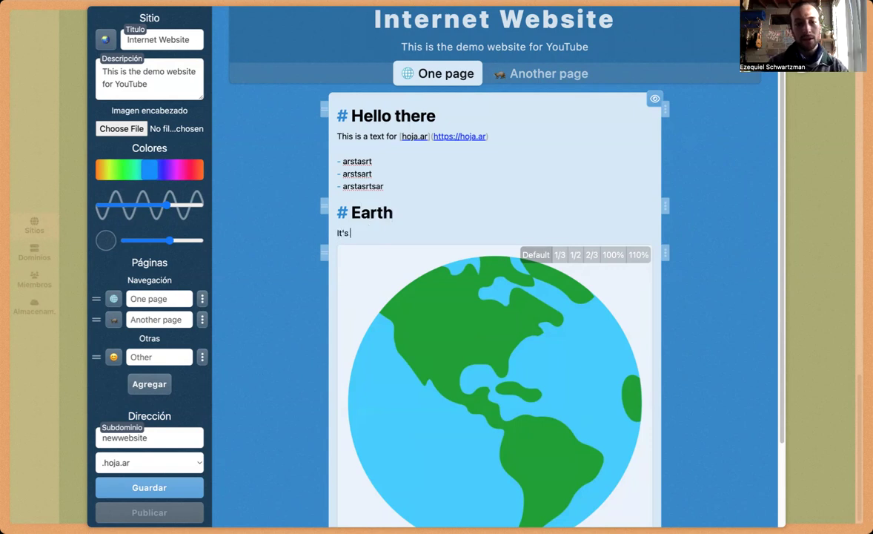
text(our home)
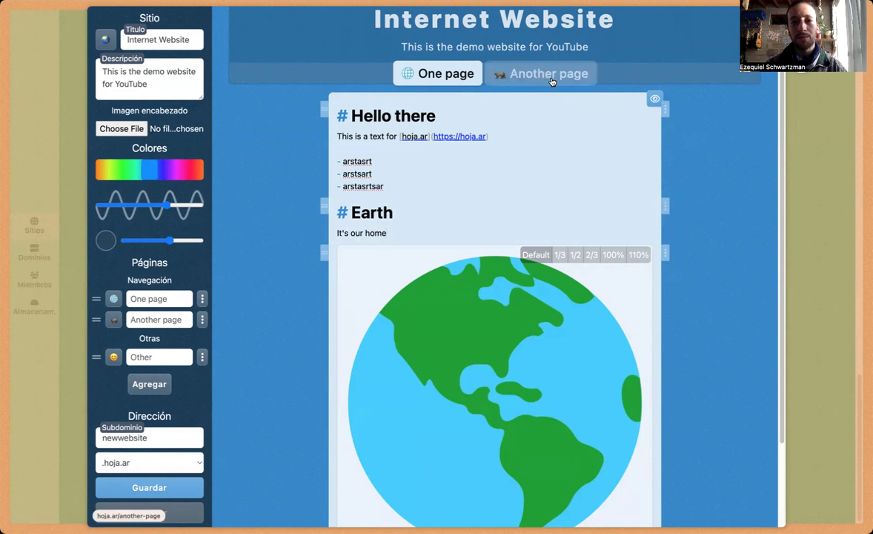
scroll(689, 234, down, 1)
scroll(688, 234, down, 3)
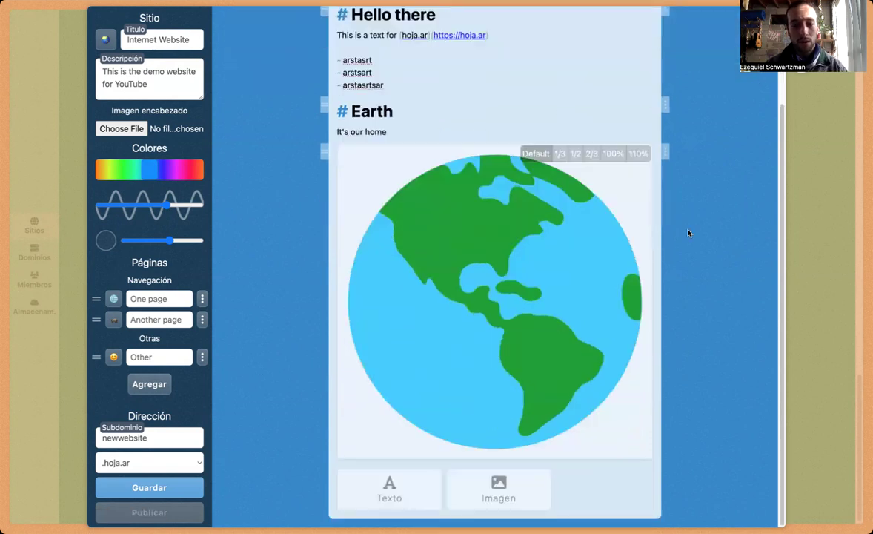
scroll(688, 234, up, 5)
Step: Add a text block '# Hello this is another page' to Another page and save it
click(549, 95)
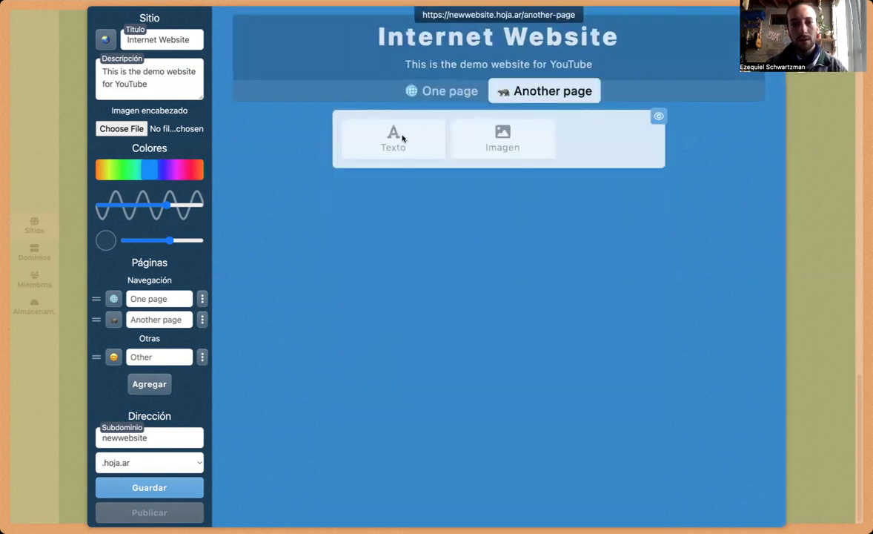
click(401, 137)
text(# Hell)
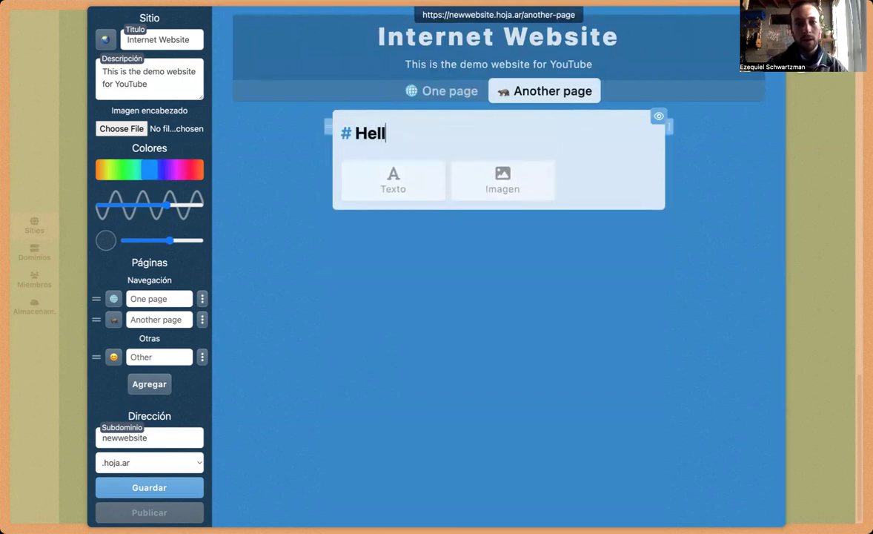
text(o this is another page)
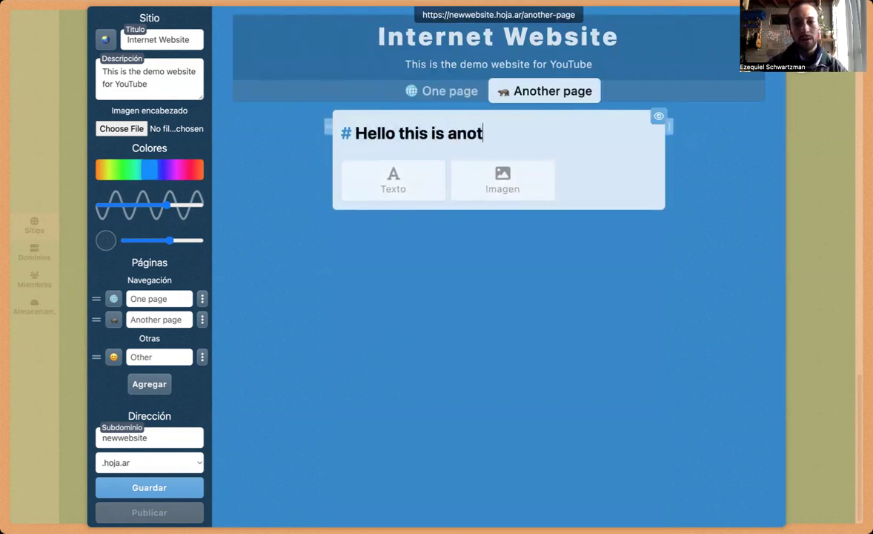
click(166, 493)
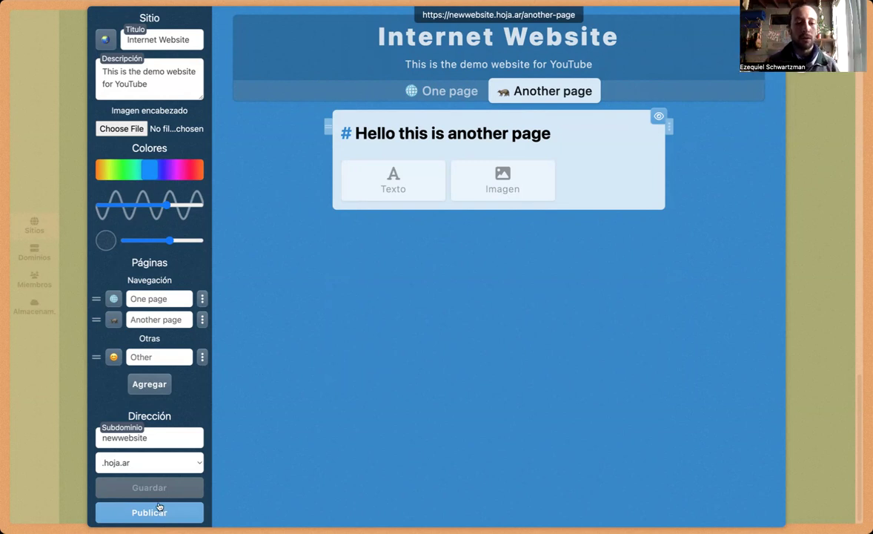
Step: Publish the site and copy its live address
click(162, 512)
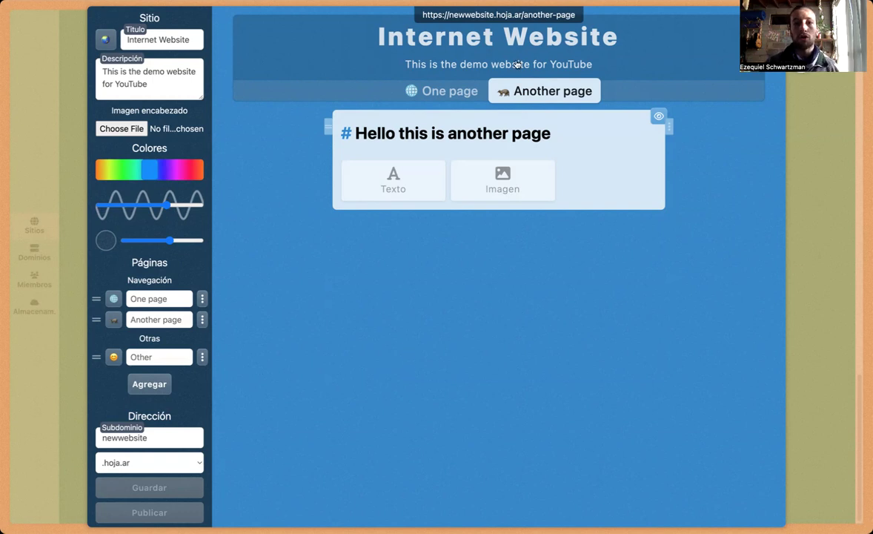
click(476, 14)
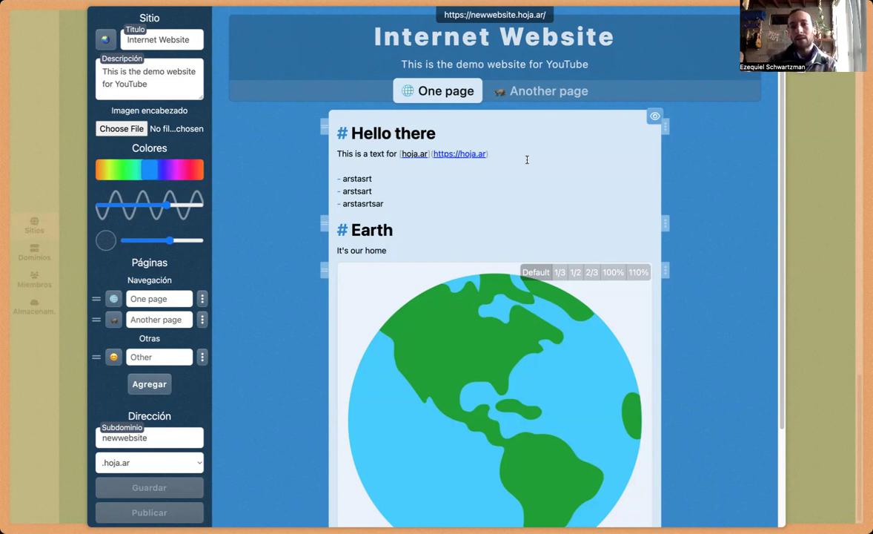
Step: Set the globe picture as Imagen encabezado, save, publish, and close the site editor
click(115, 132)
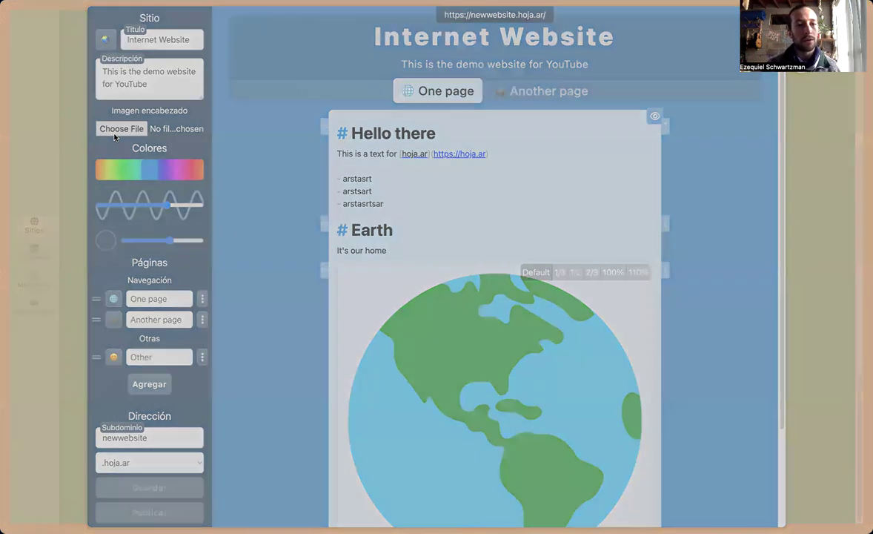
double_click(353, 294)
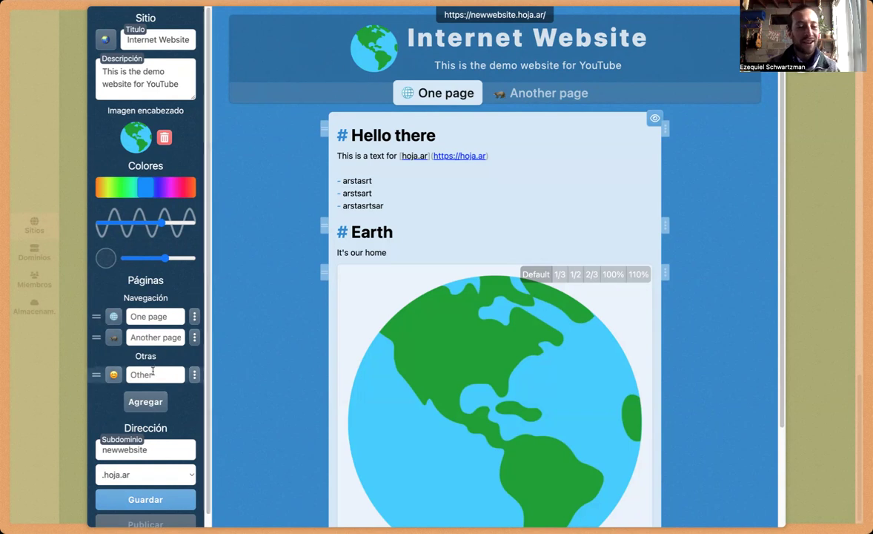
click(156, 501)
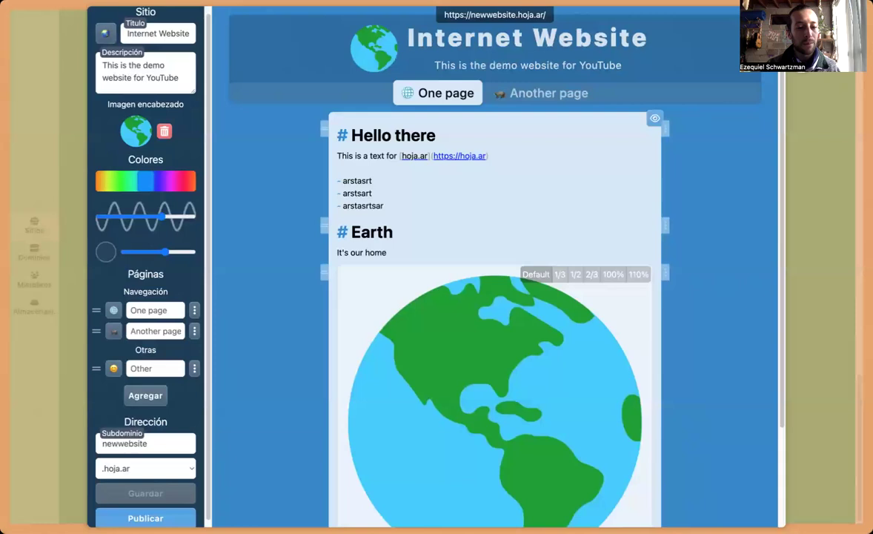
click(146, 518)
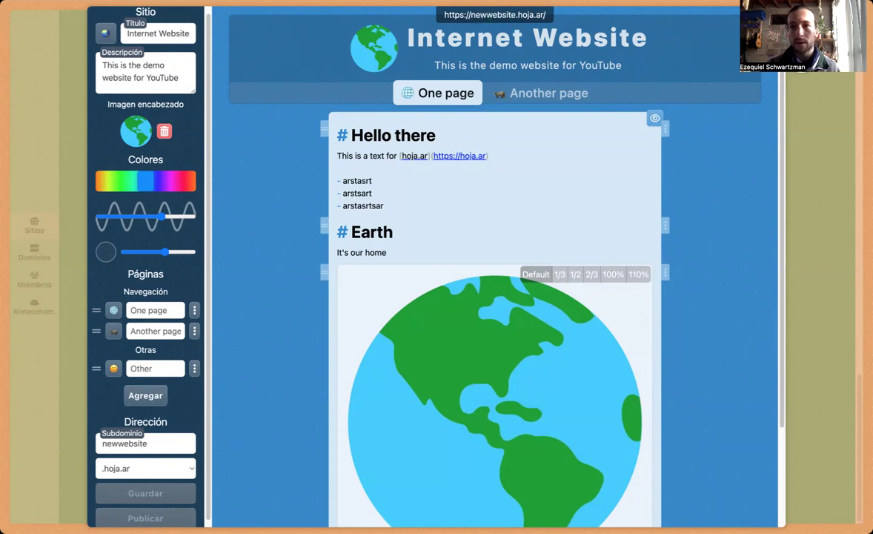
click(815, 41)
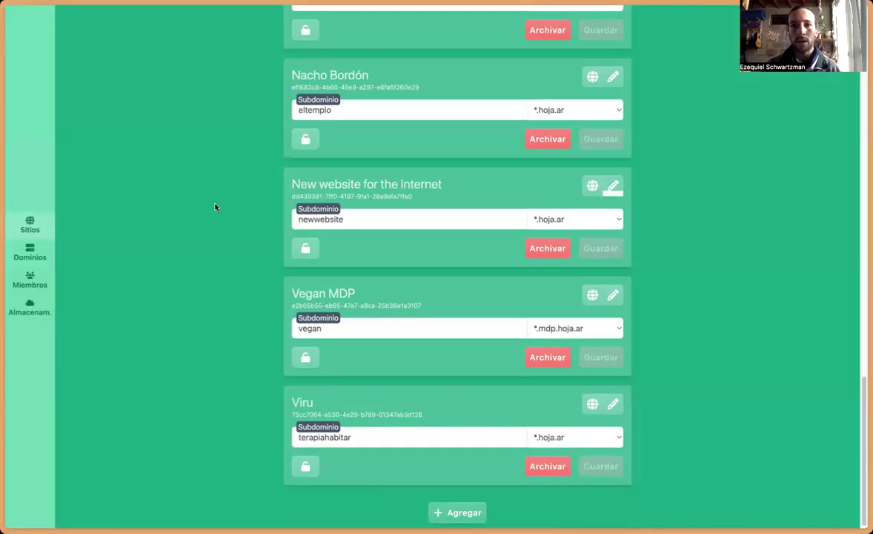
Step: Load the copied site URL in a new browser tab
key(super+t)
text(https://newwebsite.hoja.ar)
key(Return)
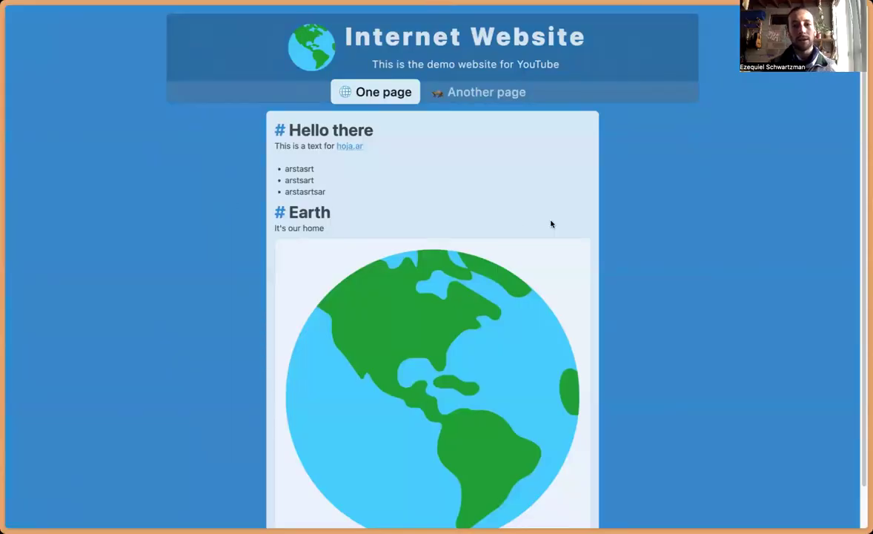
Step: Switch between Another page and One page to check the live content
click(475, 95)
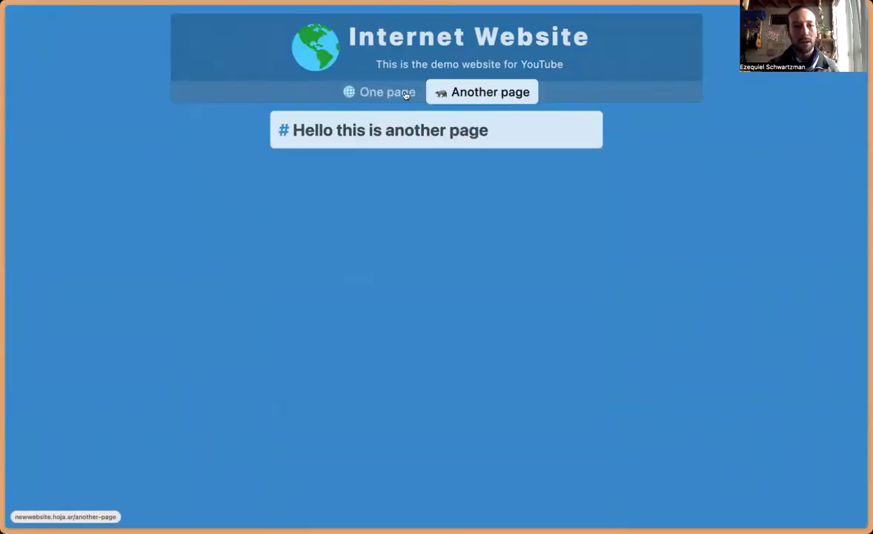
click(406, 95)
scroll(645, 281, down, 1)
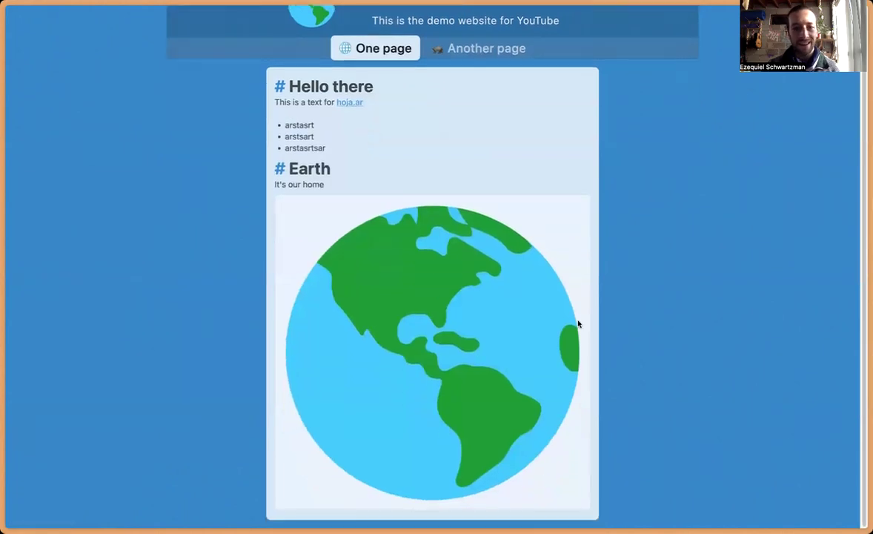
scroll(593, 289, up, 1)
click(475, 95)
click(386, 94)
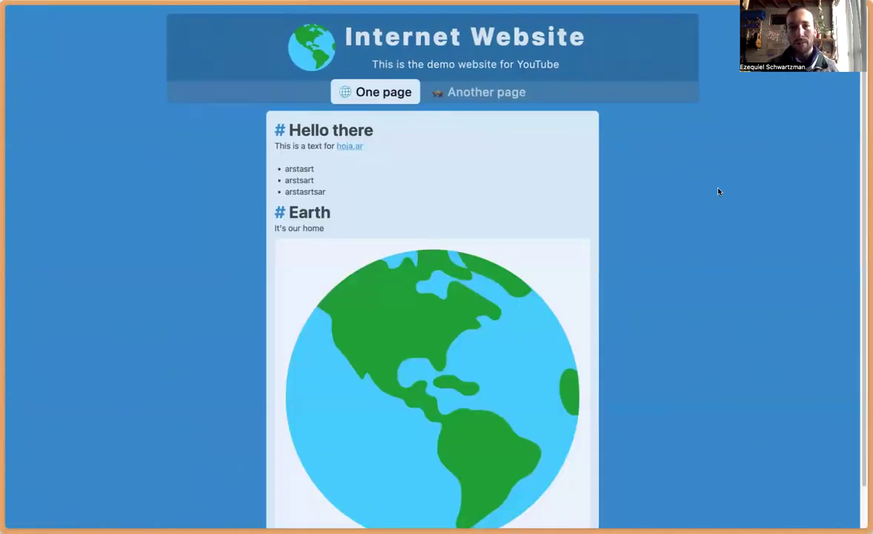